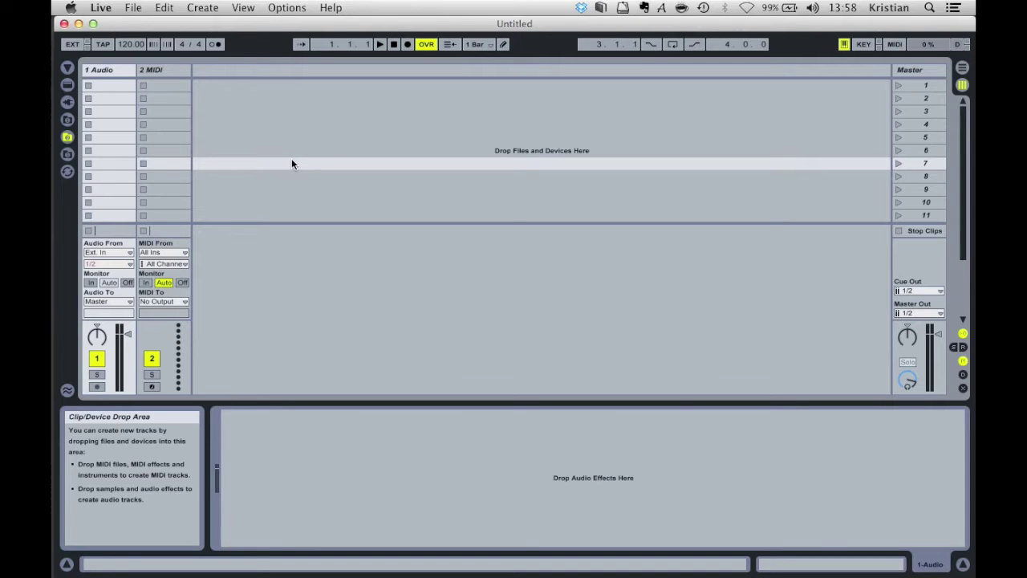
# Open letgodarise145bpm.als from the letgodarise145bpm Project folder on the Desktop
pyautogui.click(133, 8)
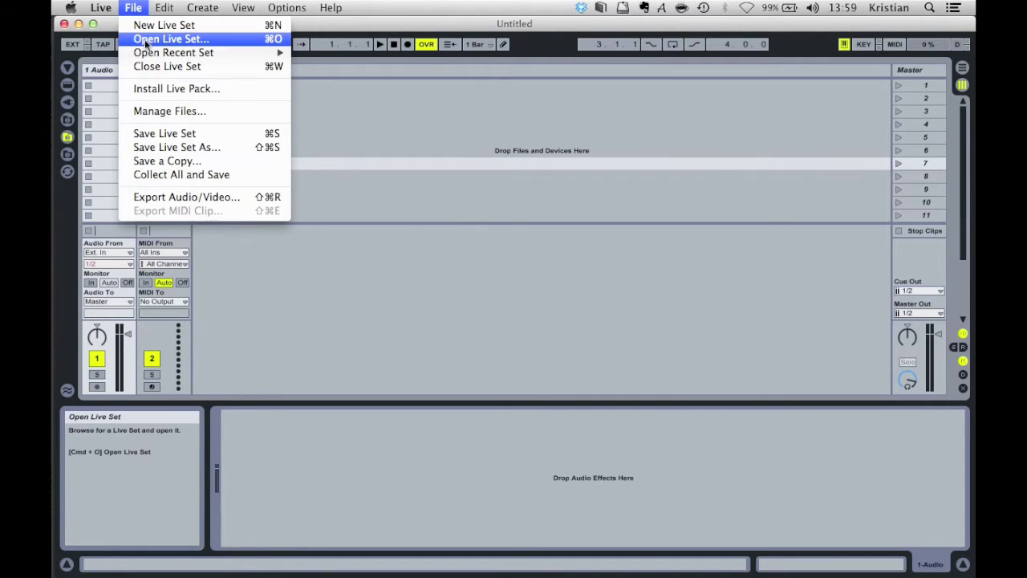
pyautogui.click(147, 41)
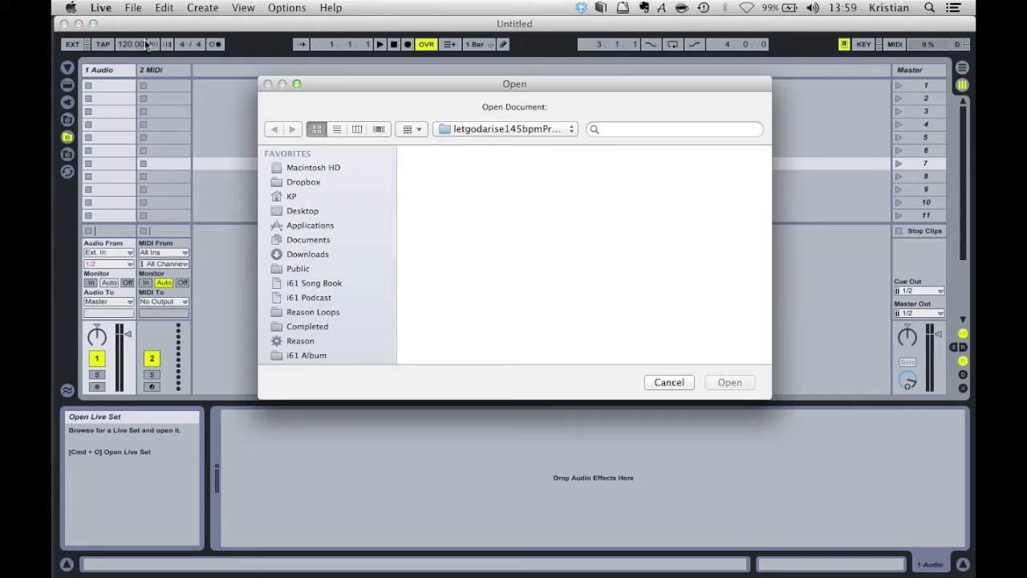
pyautogui.click(300, 211)
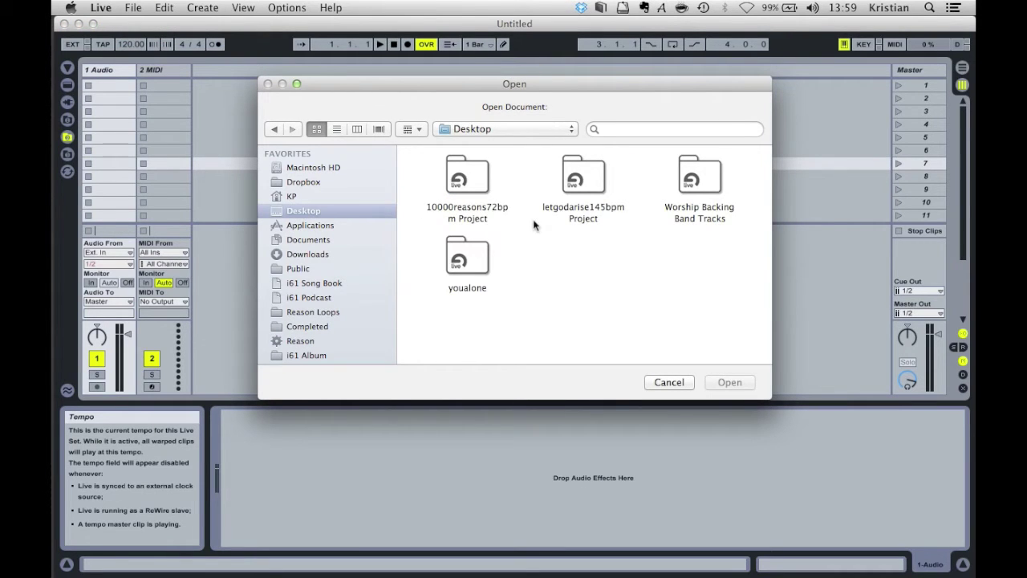
pyautogui.doubleClick(583, 172)
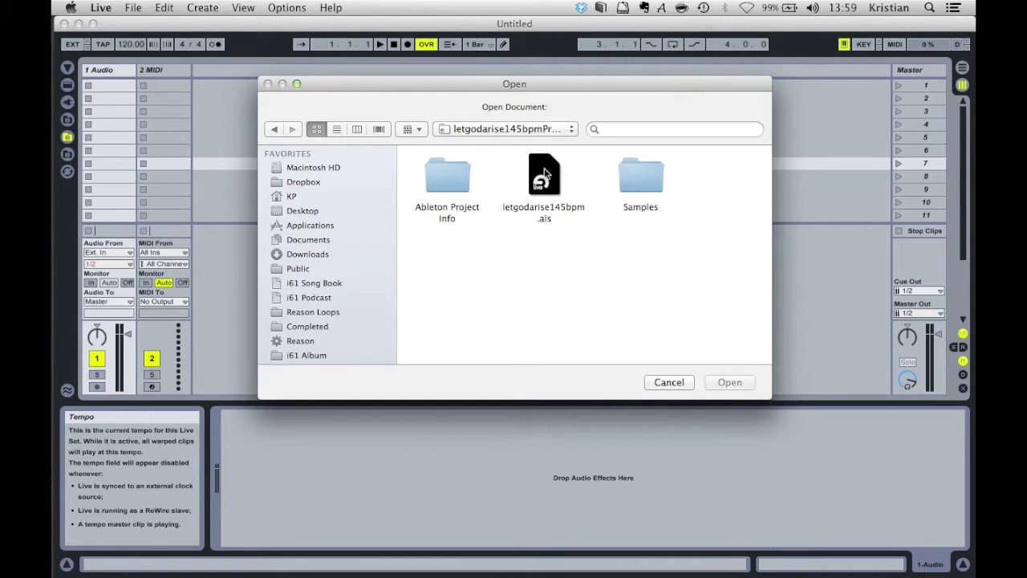
pyautogui.click(544, 175)
pyautogui.doubleClick(544, 174)
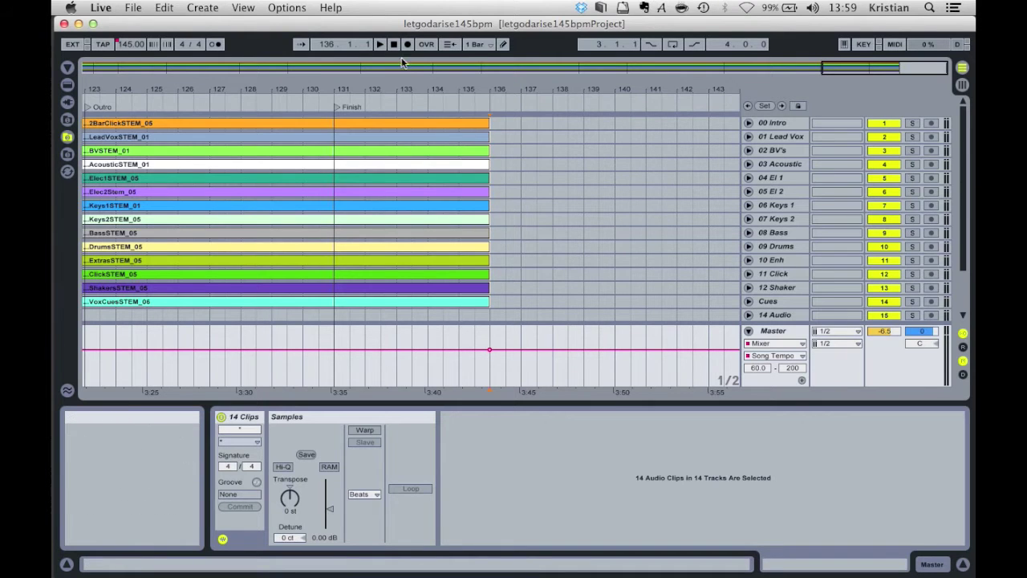
pyautogui.moveTo(402, 66); pyautogui.dragTo(401, 101)
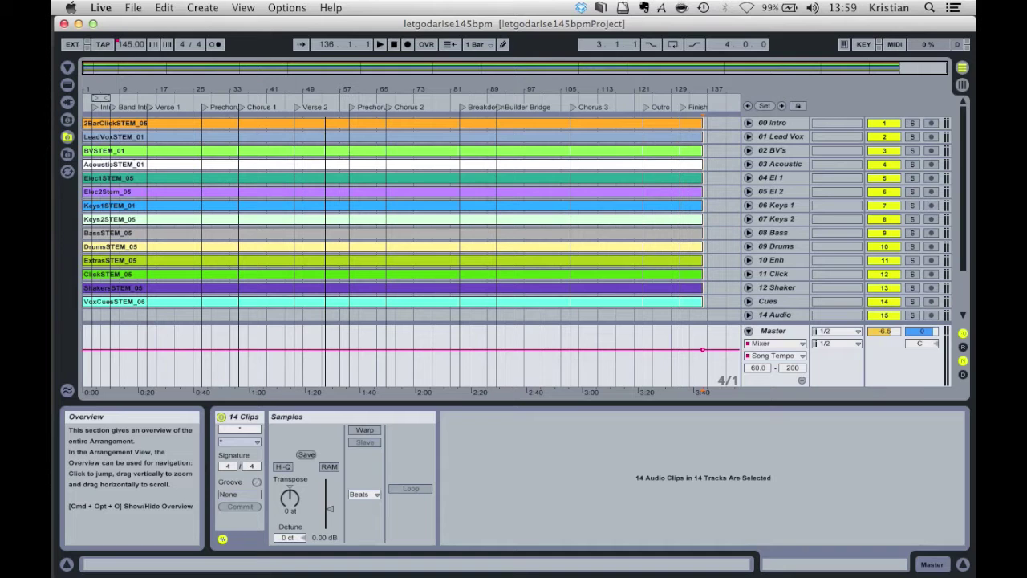
pyautogui.moveTo(401, 100)
pyautogui.mouseDown()
pyautogui.moveTo(401, 88)
pyautogui.moveTo(402, 120)
pyautogui.mouseUp()
pyautogui.hscroll(15, 389, 144)
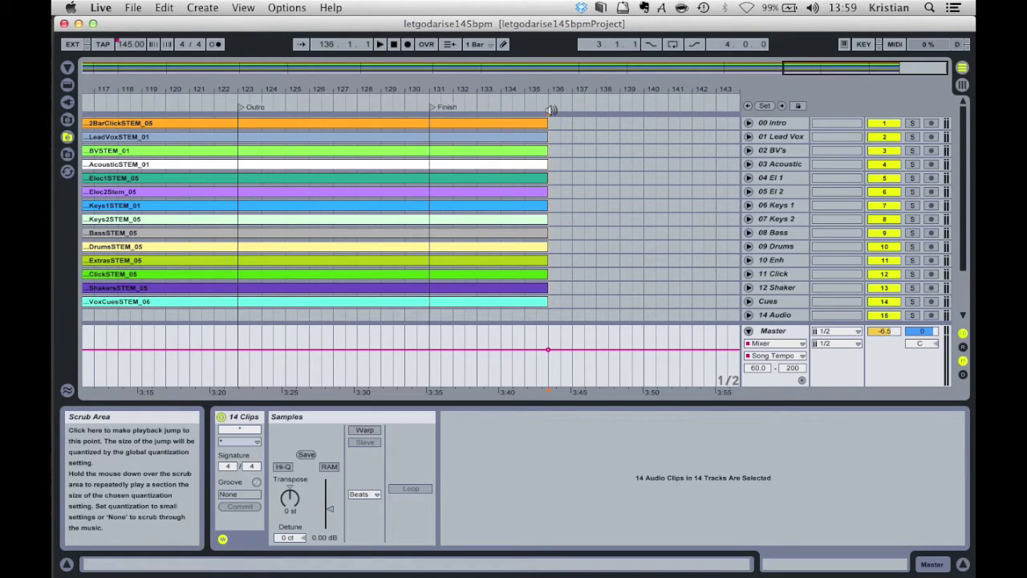
# Show Song Tempo automation in the Master track's automation lane
pyautogui.click(748, 332)
pyautogui.click(748, 383)
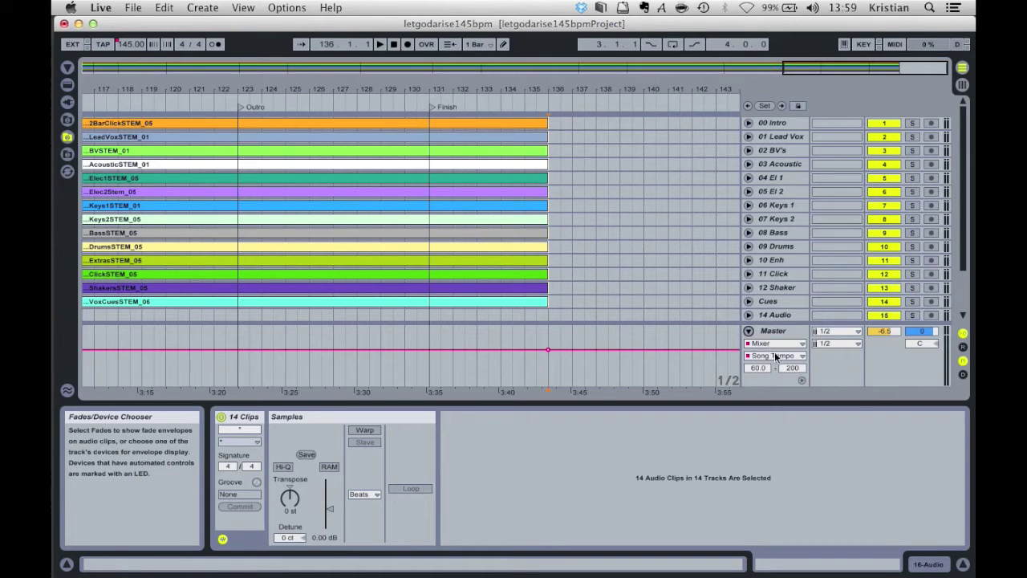
pyautogui.click(770, 355)
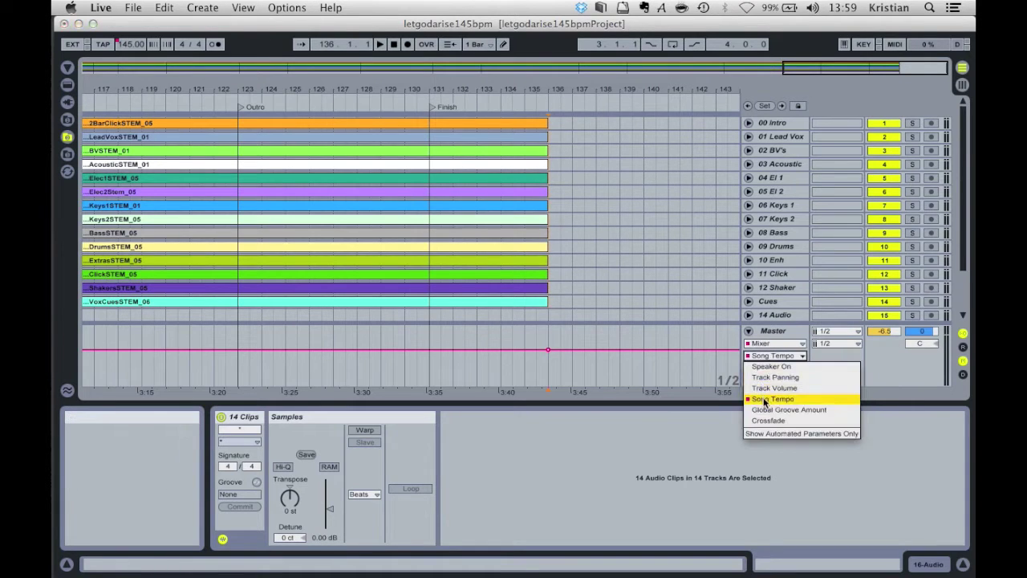
pyautogui.click(762, 399)
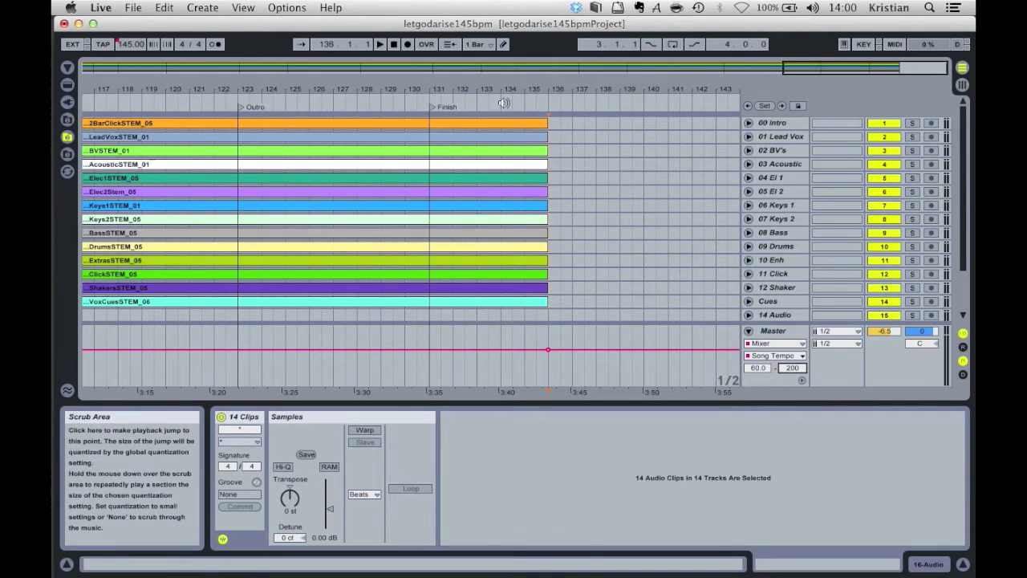
# Limit the Song Tempo automation range to a 145 BPM maximum and 76 BPM minimum
pyautogui.click(790, 367)
pyautogui.write('145')
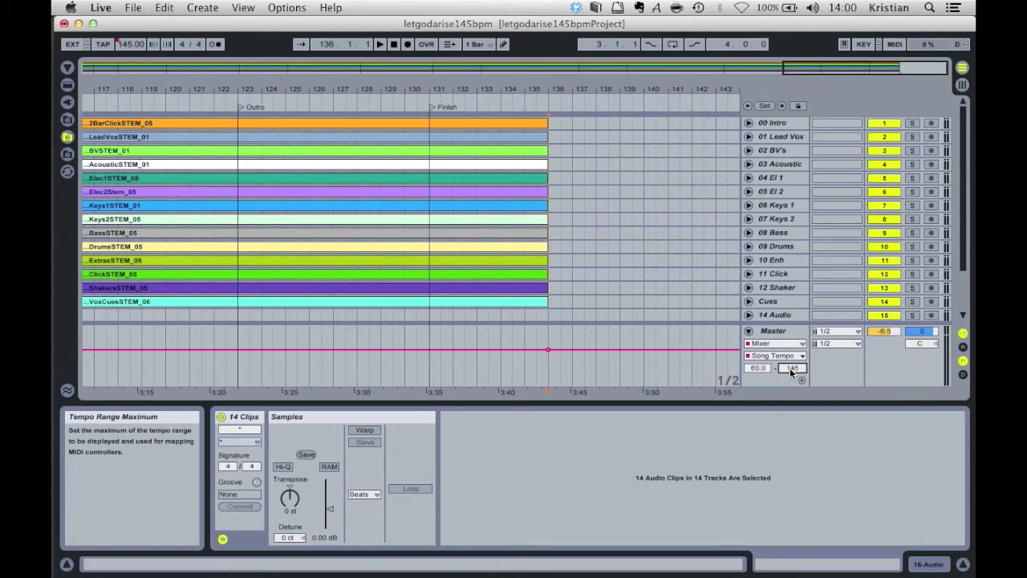
pyautogui.press('Return')
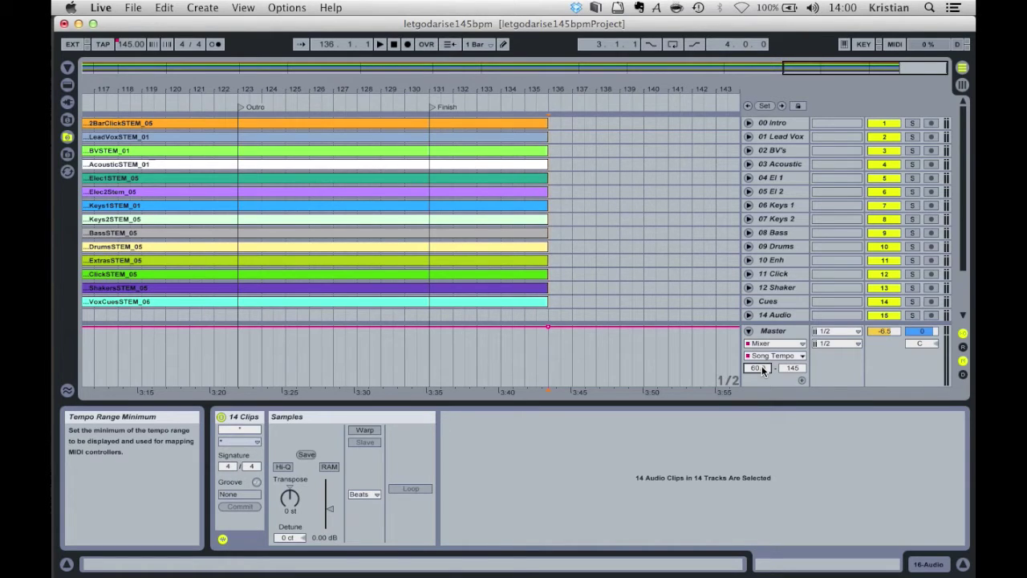
pyautogui.write('76')
pyautogui.press('Return')
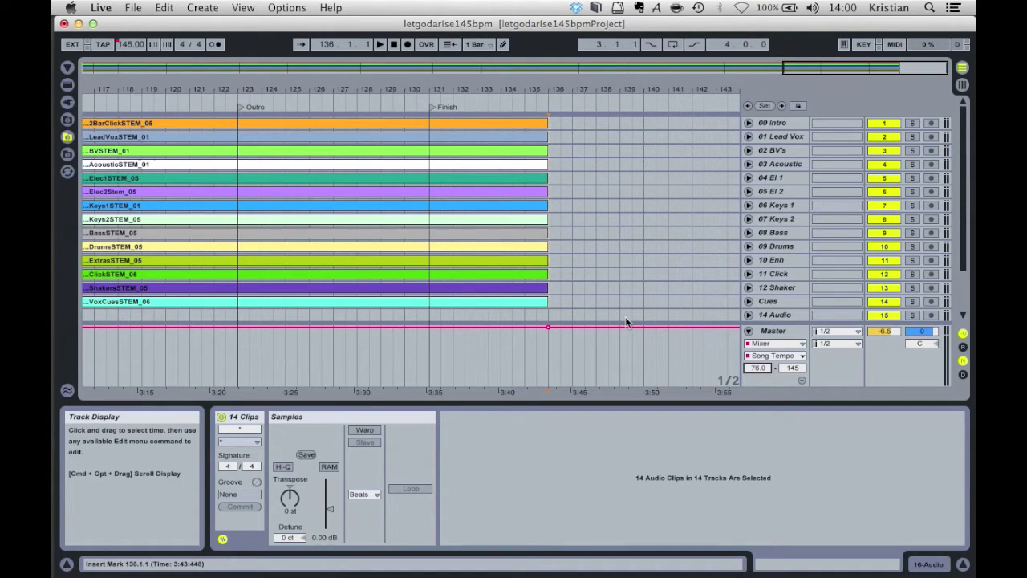
# Add a tempo breakpoint at bar 137 and drag it down to 76 BPM
pyautogui.click(549, 329)
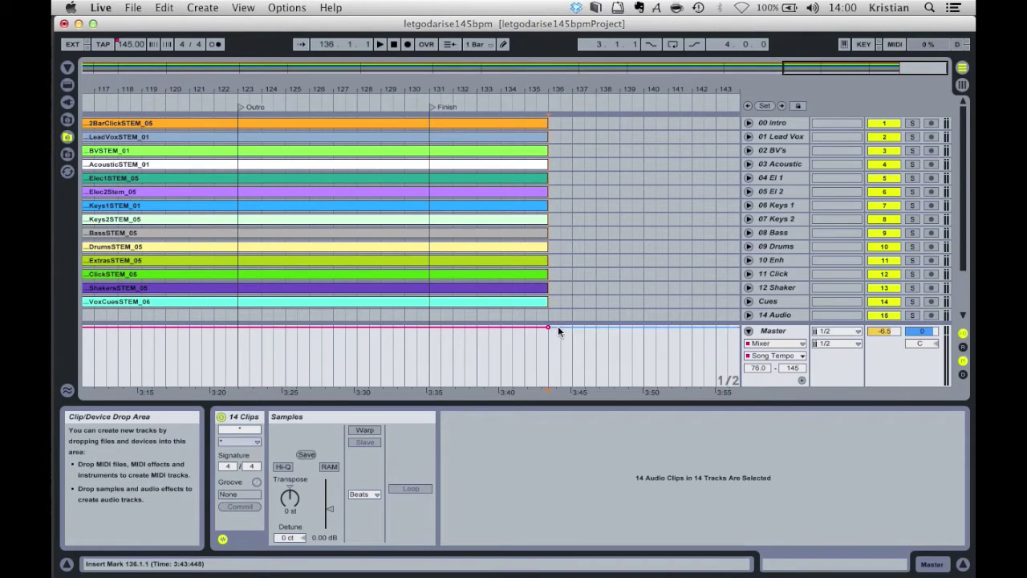
pyautogui.click(573, 330)
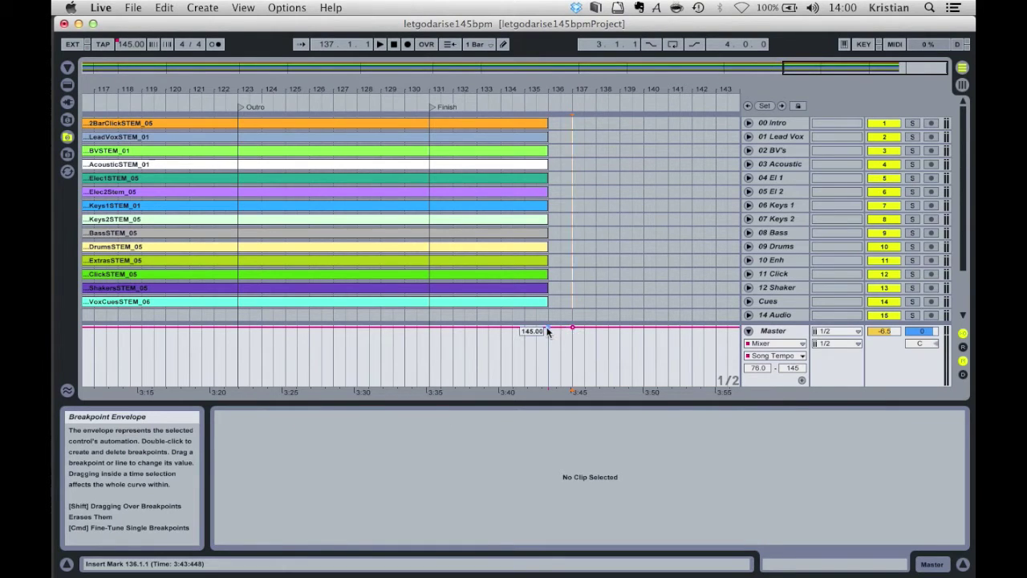
pyautogui.moveTo(549, 330); pyautogui.dragTo(524, 327)
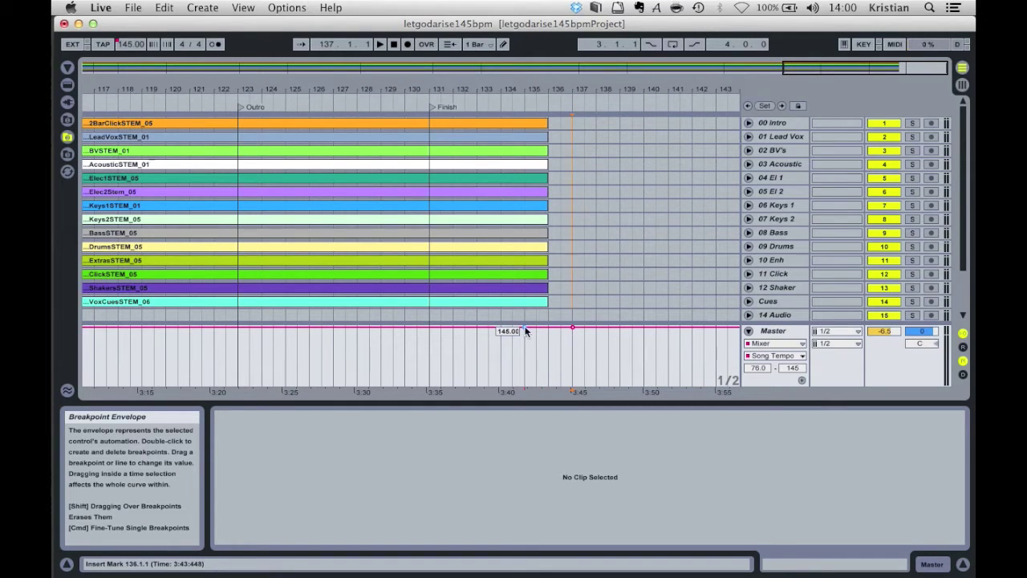
pyautogui.moveTo(572, 329); pyautogui.dragTo(545, 387)
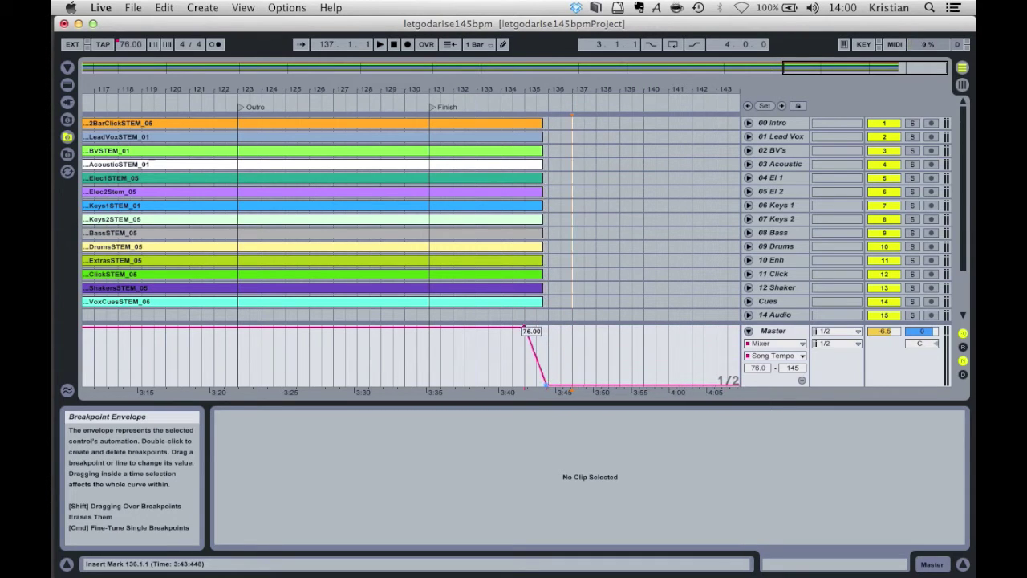
pyautogui.moveTo(546, 386); pyautogui.dragTo(548, 387)
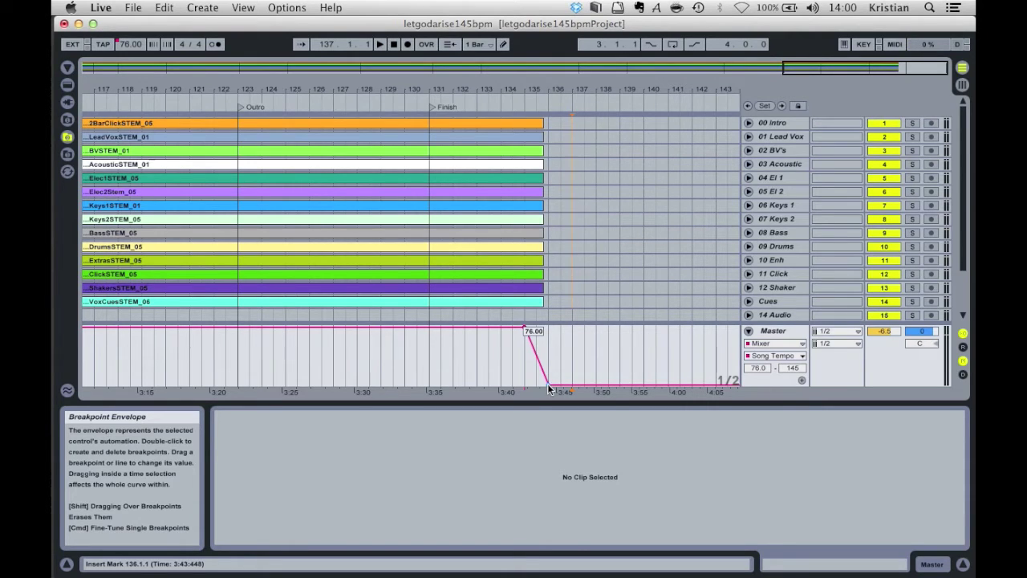
# Browse to Desktop > youalone > Samples > Imported to list the 14 stem WAV files
pyautogui.click(67, 155)
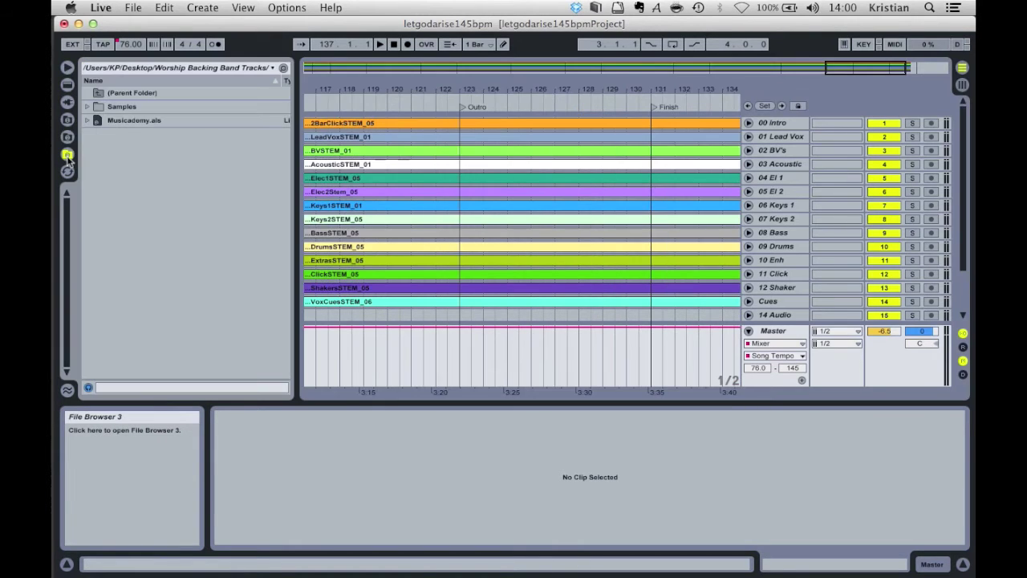
pyautogui.doubleClick(98, 94)
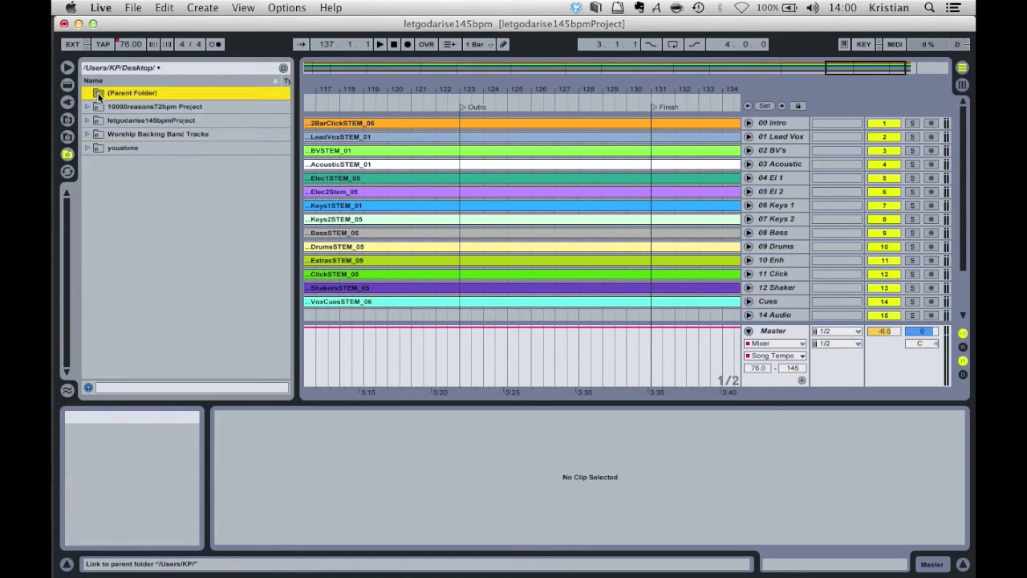
pyautogui.doubleClick(99, 94)
pyautogui.doubleClick(99, 120)
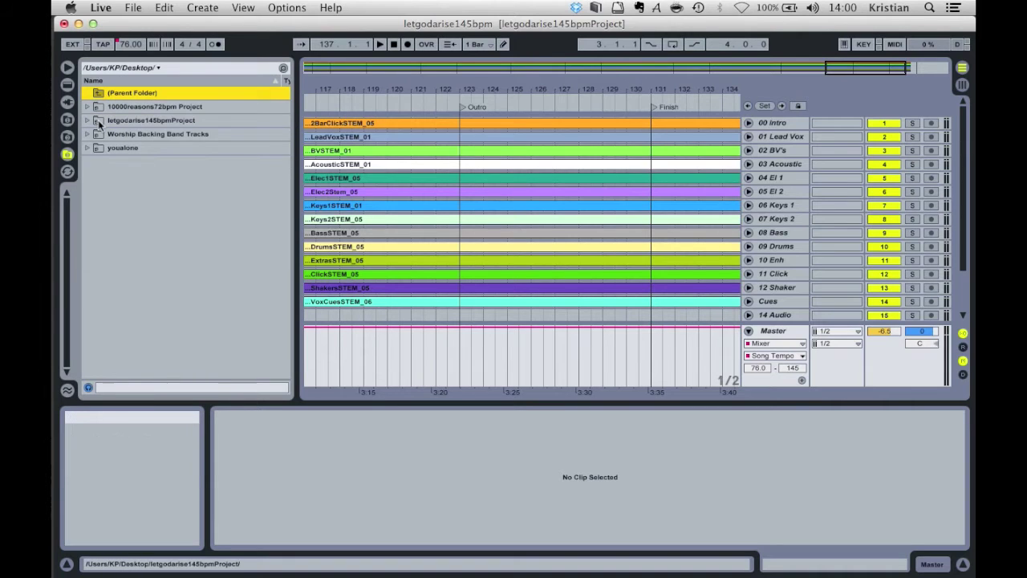
pyautogui.doubleClick(98, 148)
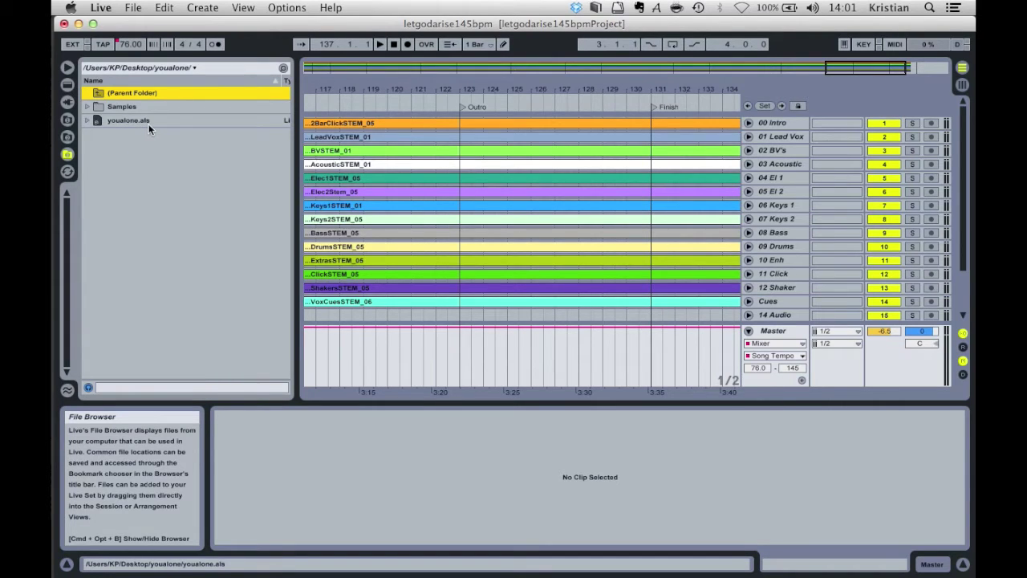
pyautogui.click(101, 110)
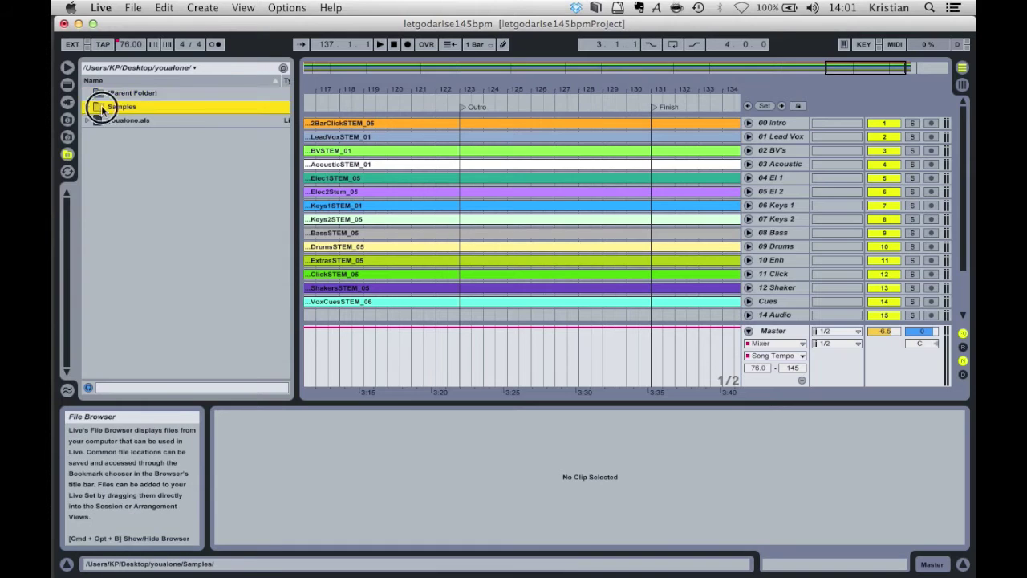
pyautogui.doubleClick(102, 107)
pyautogui.doubleClick(101, 105)
pyautogui.hscroll(2, 657, 239)
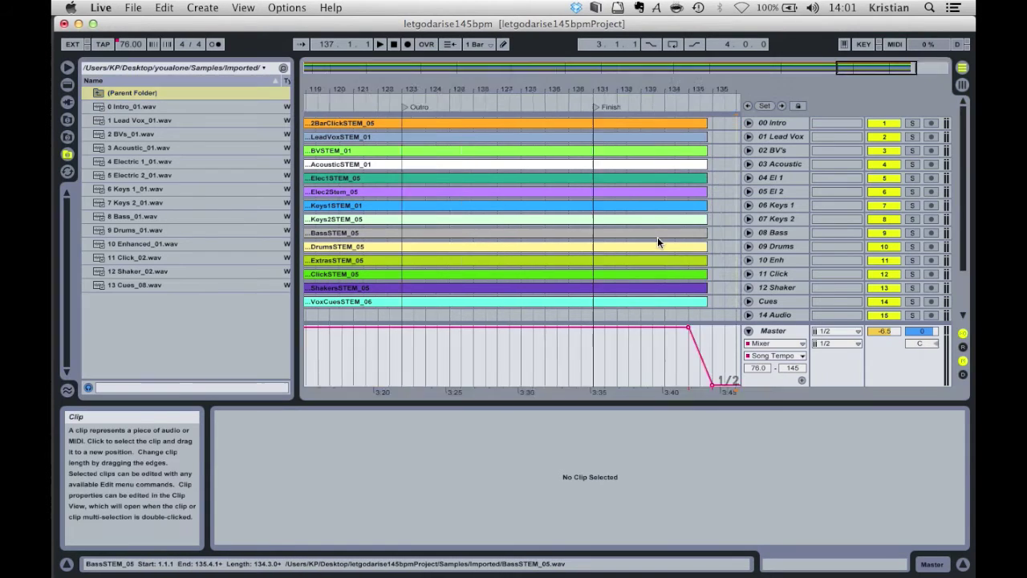
pyautogui.hscroll(4, 657, 240)
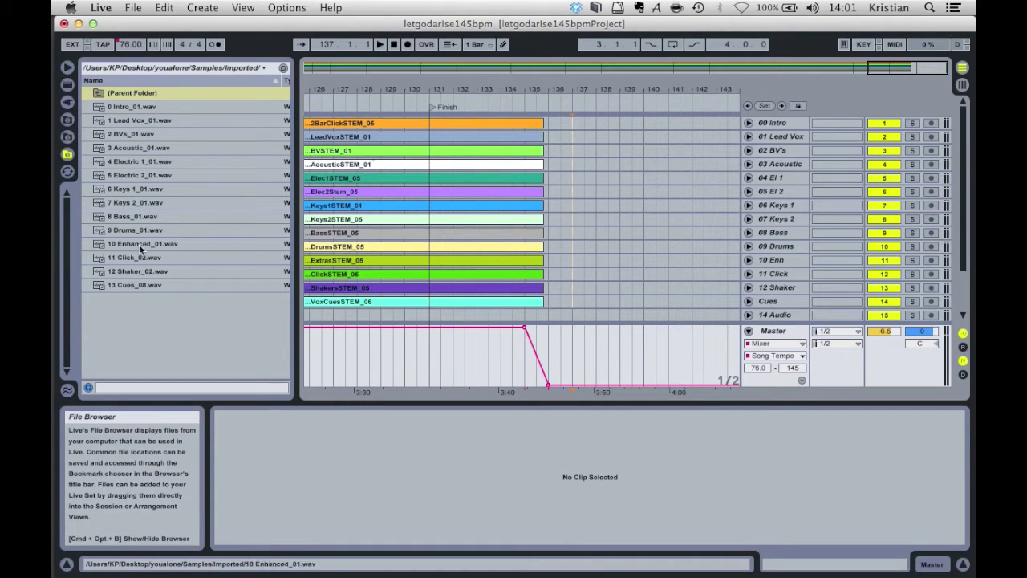
# Place the Intro, Lead Vox, BVs, Acoustic, Electric 1, Electric 2 and Keys 1 stems on their tracks at bar 136
pyautogui.click(101, 109)
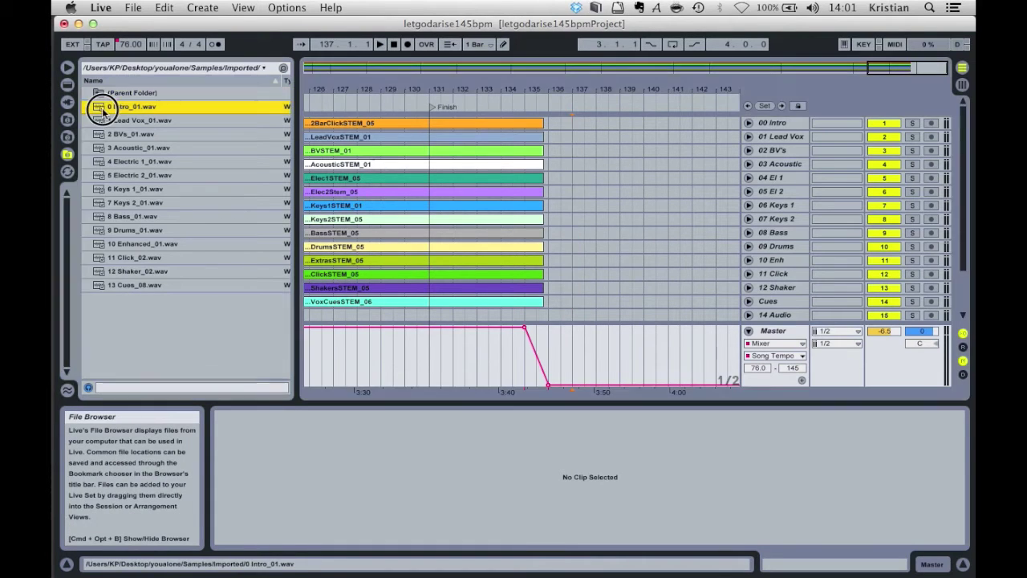
pyautogui.moveTo(101, 109); pyautogui.dragTo(552, 119)
pyautogui.moveTo(105, 122); pyautogui.dragTo(551, 137)
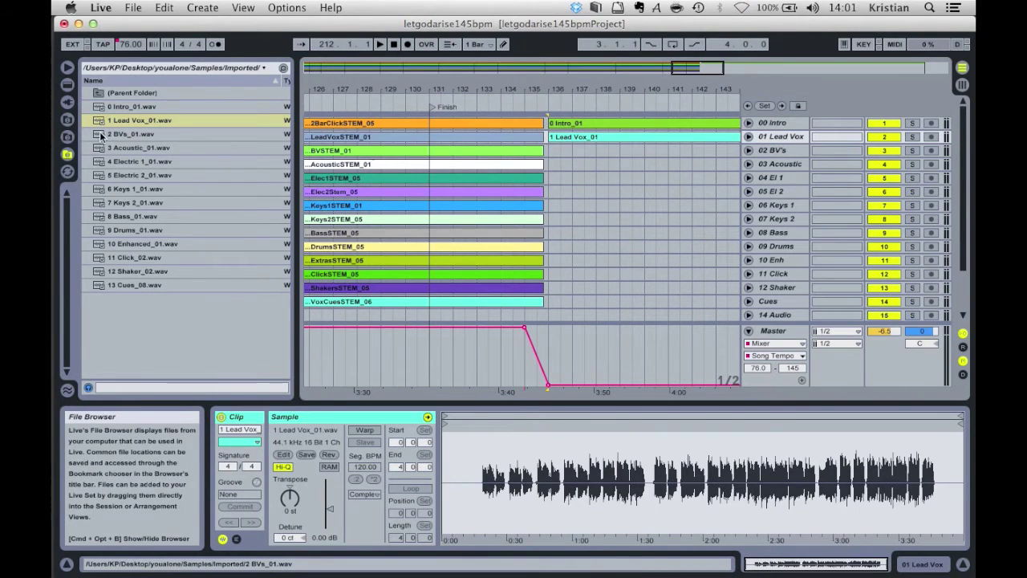
pyautogui.moveTo(101, 137); pyautogui.dragTo(549, 151)
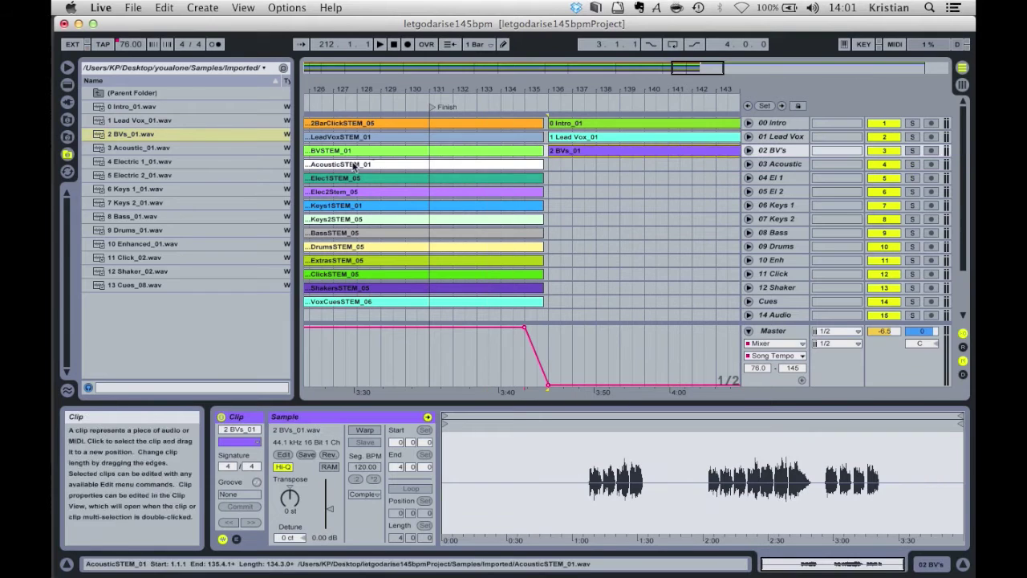
pyautogui.moveTo(106, 149); pyautogui.dragTo(548, 163)
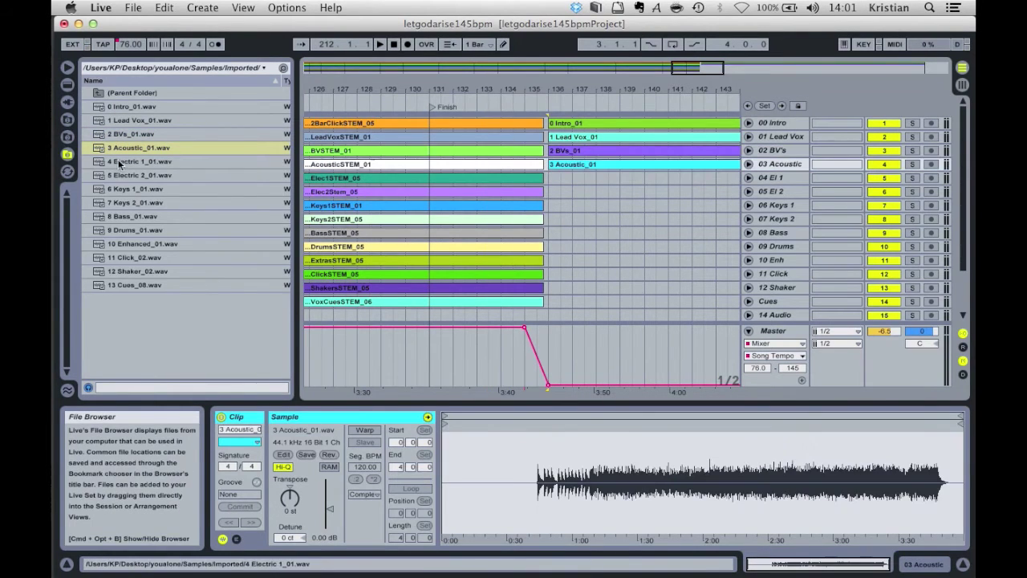
pyautogui.moveTo(119, 163); pyautogui.dragTo(552, 181)
pyautogui.moveTo(102, 178); pyautogui.dragTo(551, 193)
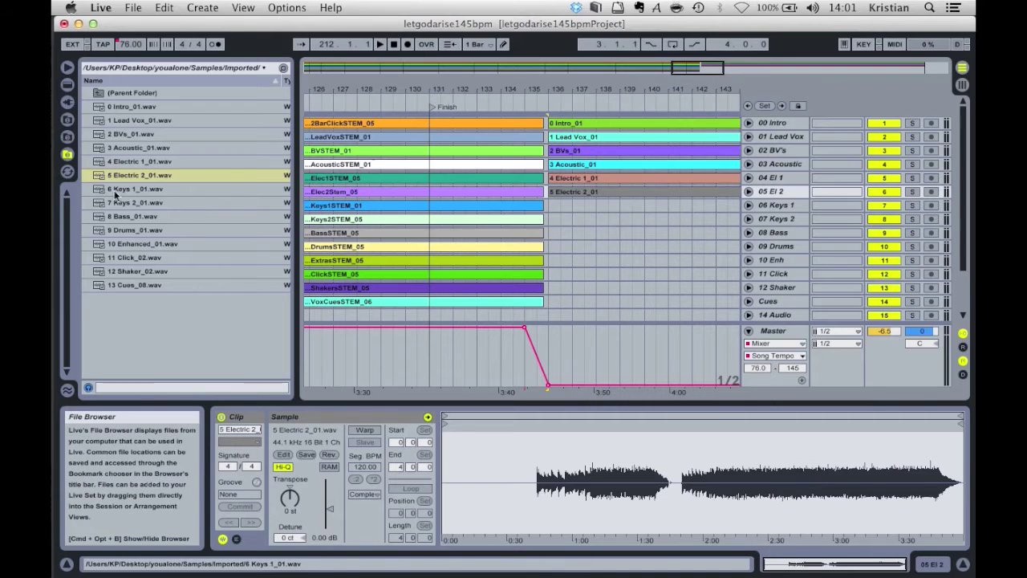
pyautogui.moveTo(105, 189); pyautogui.dragTo(549, 207)
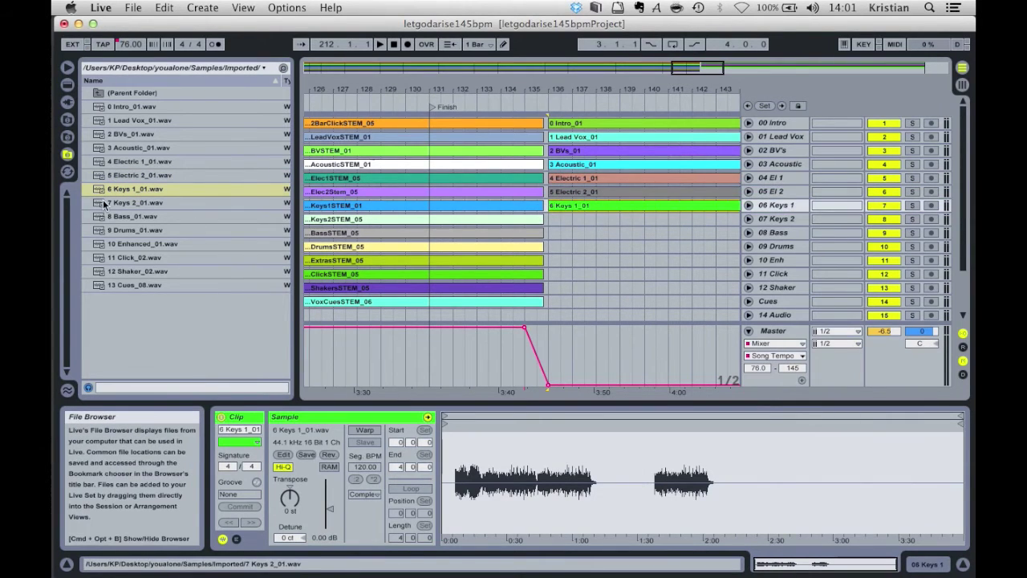
# Place the Keys 2, Bass, Drums, Enhanced, Click, Shaker and Cues stems on their tracks at bar 136
pyautogui.moveTo(104, 202); pyautogui.dragTo(549, 218)
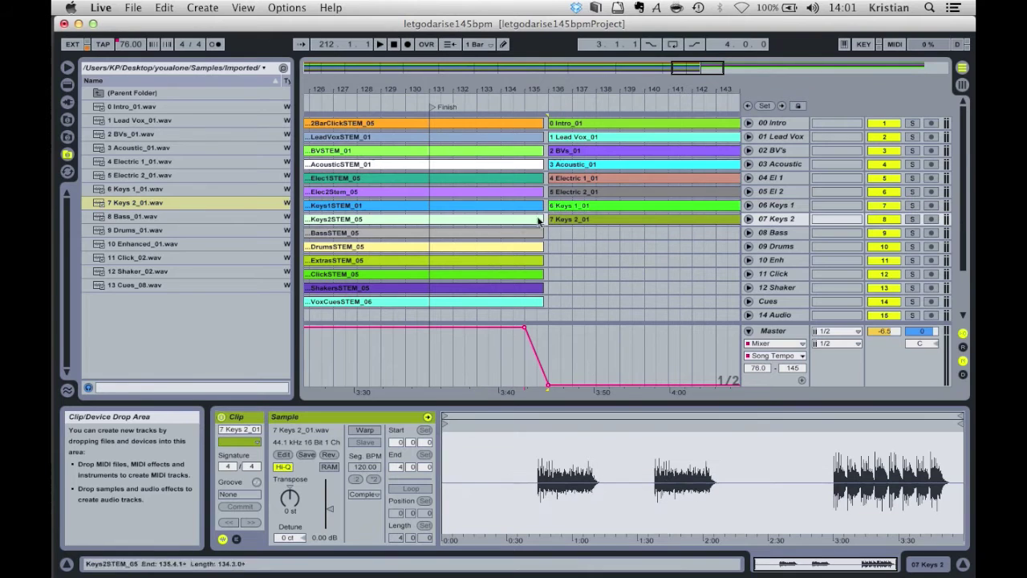
pyautogui.moveTo(170, 216); pyautogui.dragTo(547, 235)
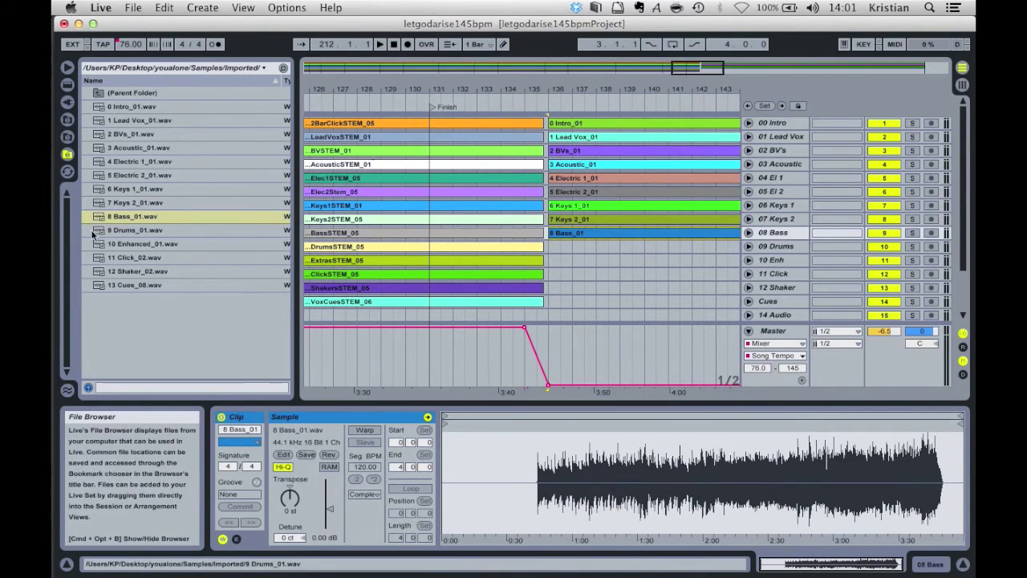
pyautogui.moveTo(99, 234); pyautogui.dragTo(550, 246)
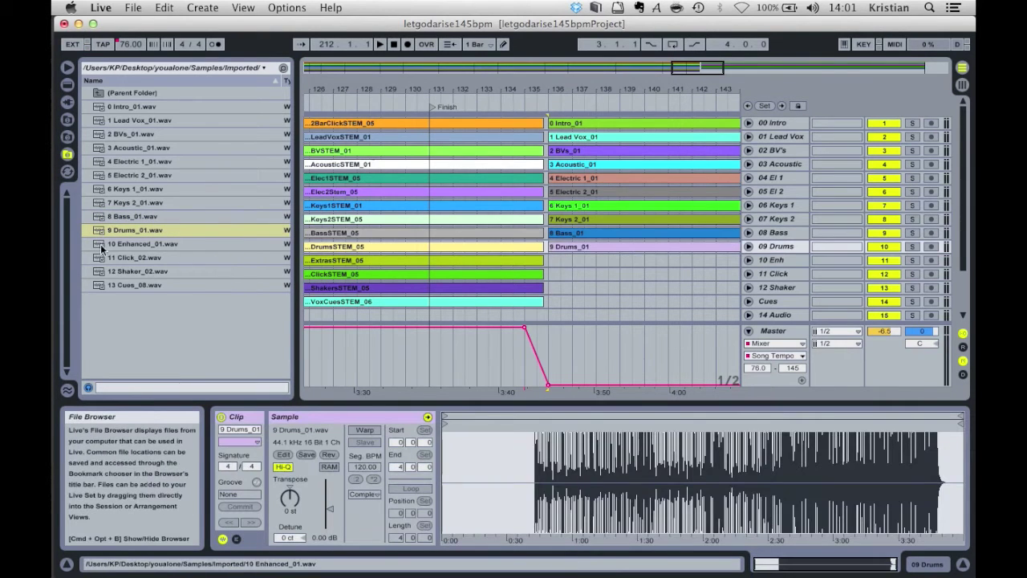
pyautogui.moveTo(100, 244); pyautogui.dragTo(550, 260)
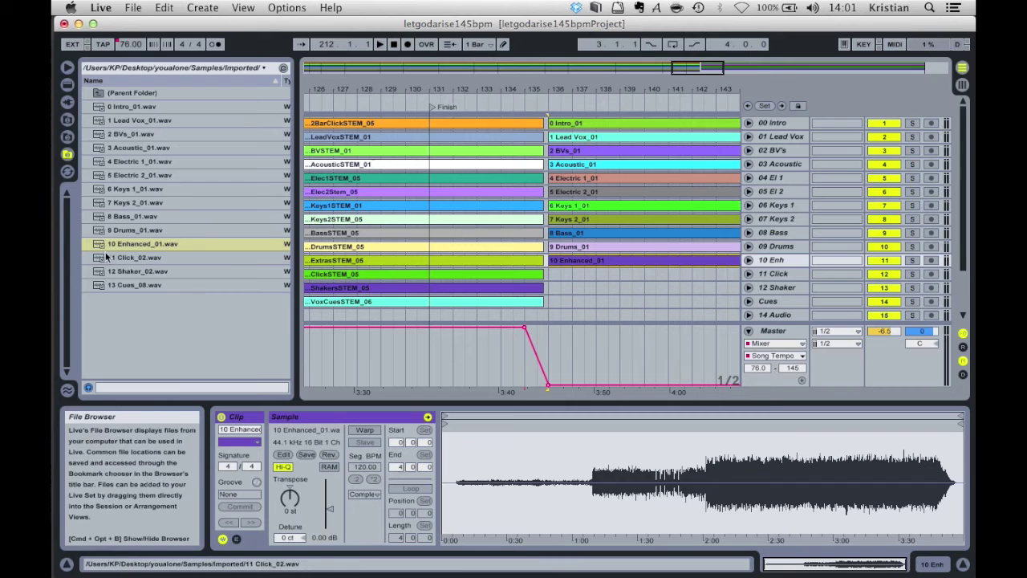
pyautogui.moveTo(96, 259); pyautogui.dragTo(551, 273)
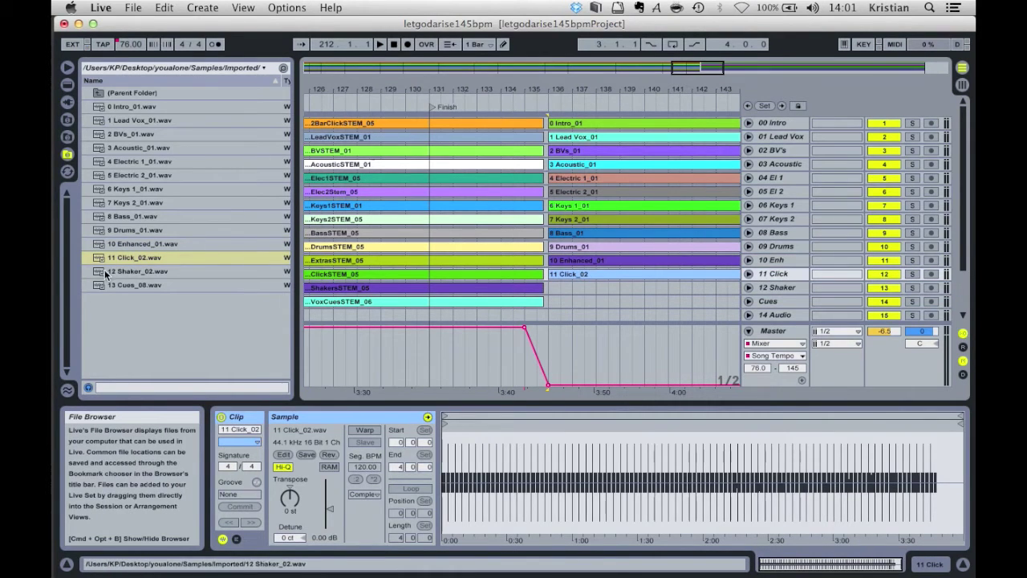
pyautogui.moveTo(107, 276); pyautogui.dragTo(550, 287)
pyautogui.moveTo(96, 286); pyautogui.dragTo(543, 252)
# Play the arrangement to hear the song change, then hide the file browser
pyautogui.scroll(5, 488, 254)
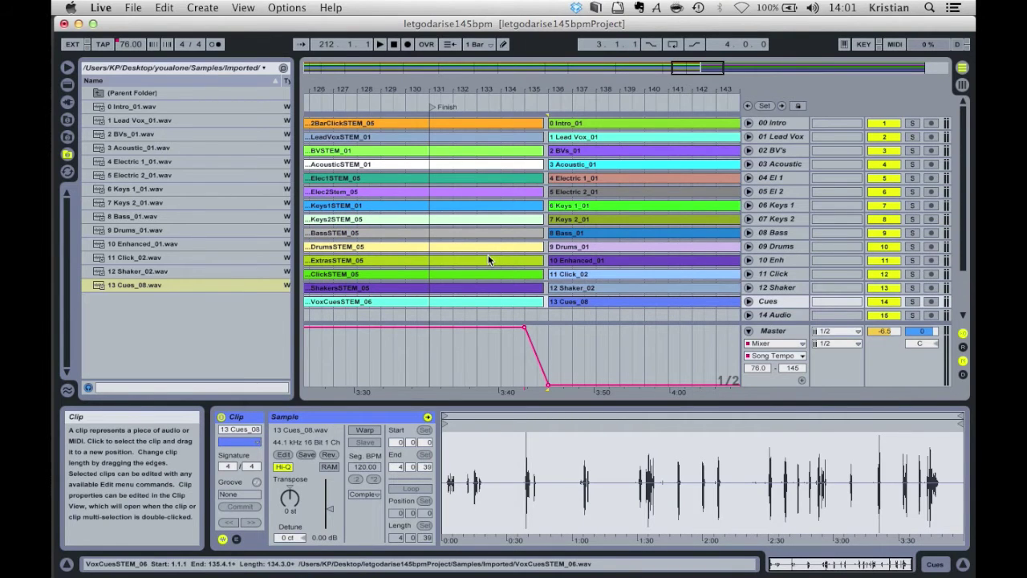
pyautogui.click(330, 104)
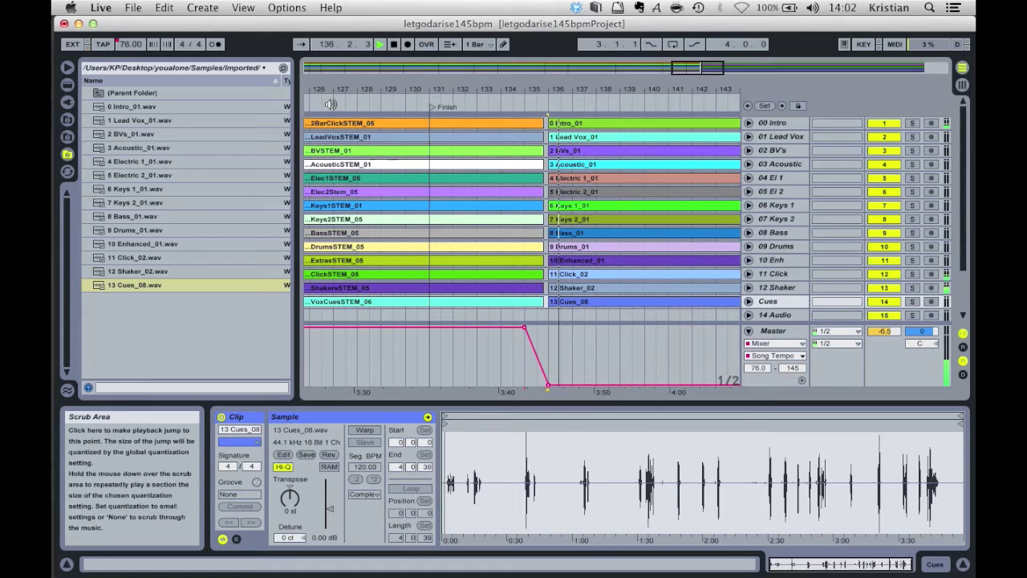
pyautogui.click(68, 69)
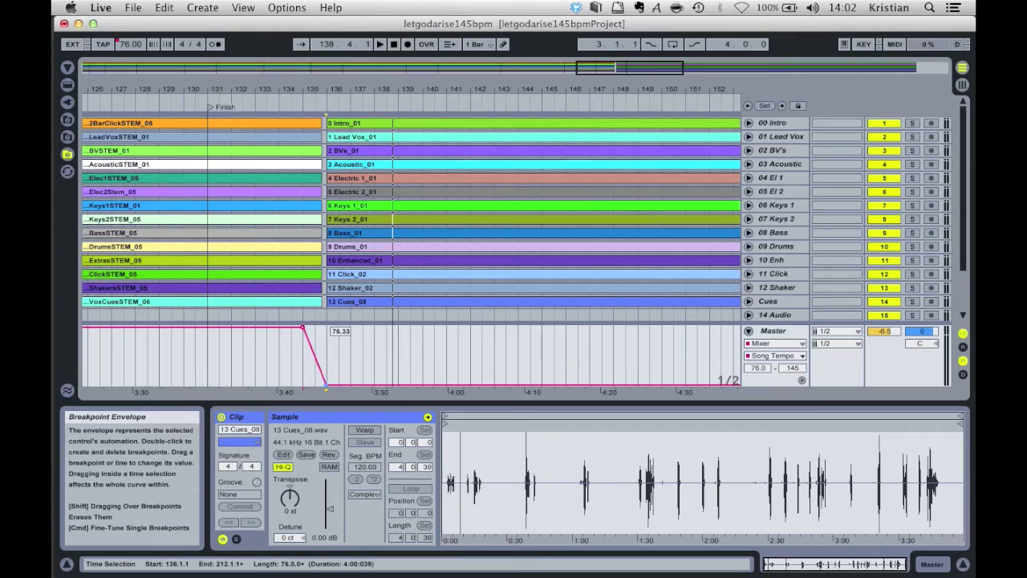
# Drag the 76 and 145 BPM tempo breakpoints earlier so the tempo drops as a vertical step
pyautogui.moveTo(327, 385); pyautogui.dragTo(303, 385)
pyautogui.press('space')
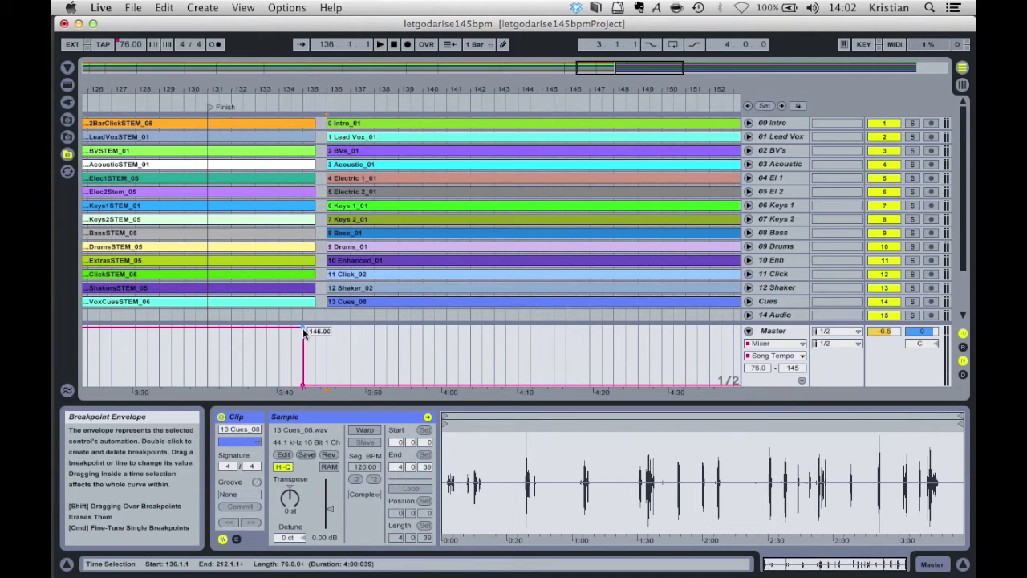
pyautogui.moveTo(304, 328); pyautogui.dragTo(281, 329)
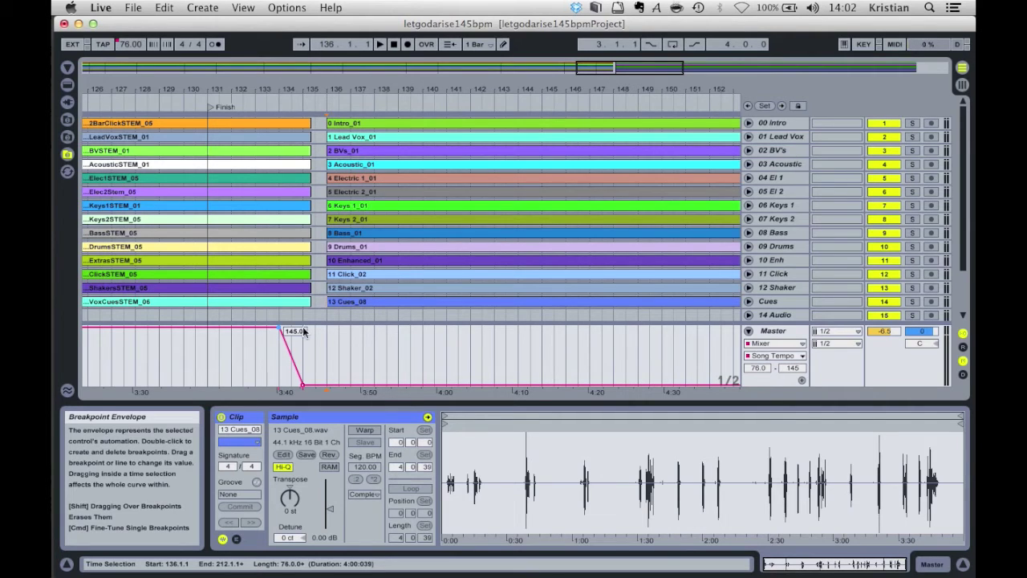
pyautogui.moveTo(303, 386); pyautogui.dragTo(279, 385)
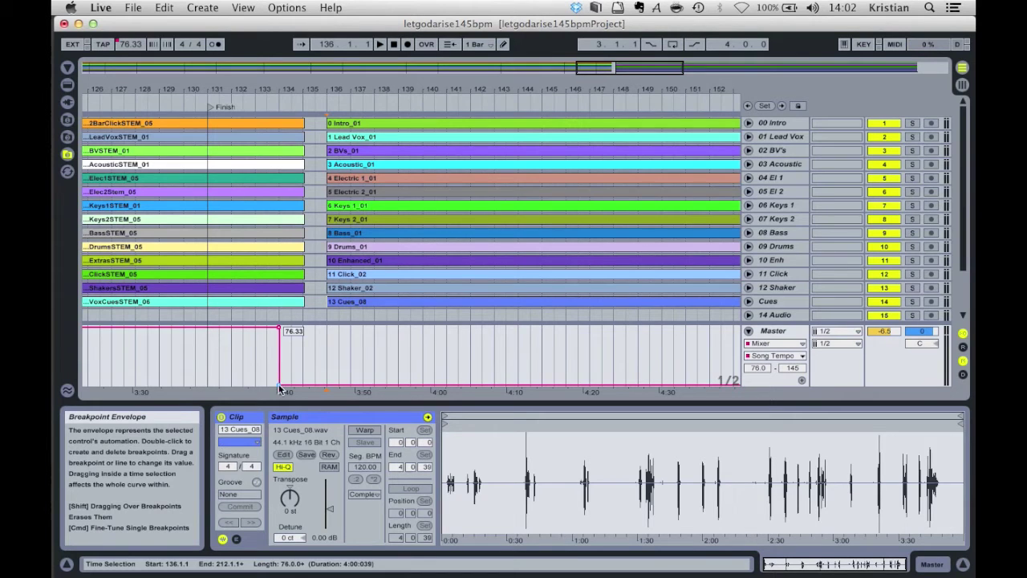
pyautogui.click(335, 122)
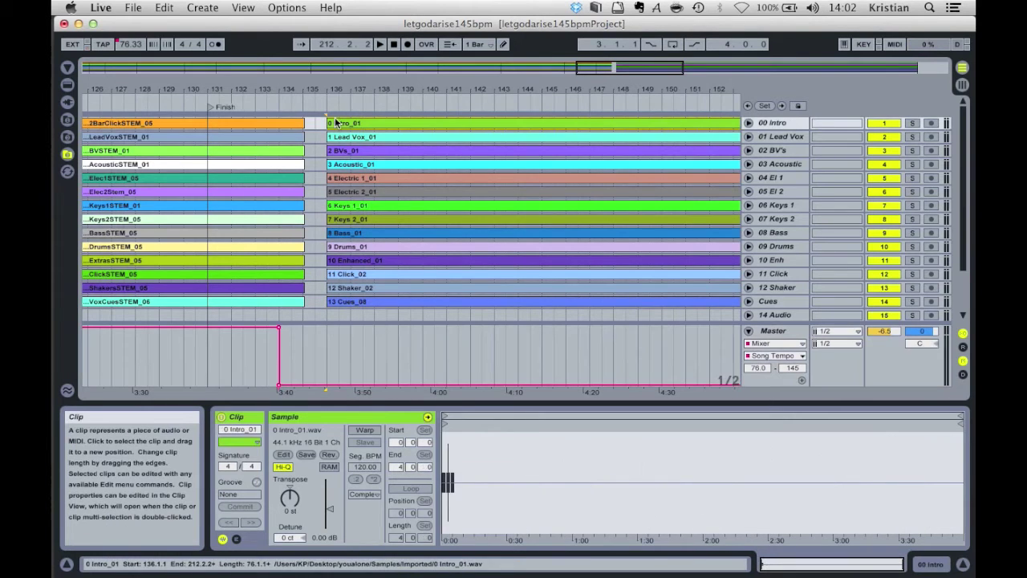
# Select all 14 You Alone clips, move them to start at bar 134, and play the transition
pyautogui.keyDown('shift'); pyautogui.click(349, 299); pyautogui.keyUp('shift')
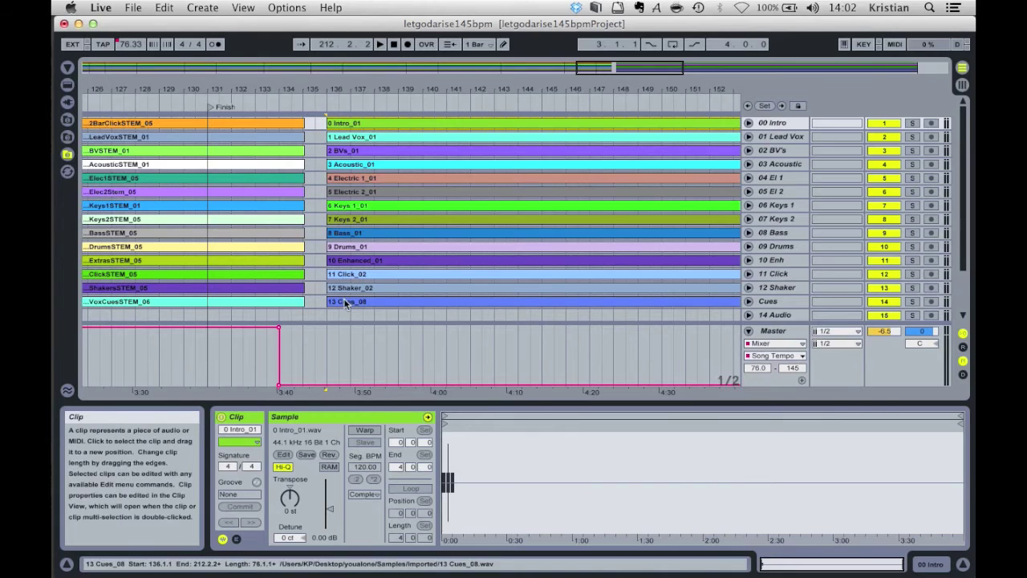
pyautogui.keyDown('shift'); pyautogui.click(349, 300); pyautogui.keyUp('shift')
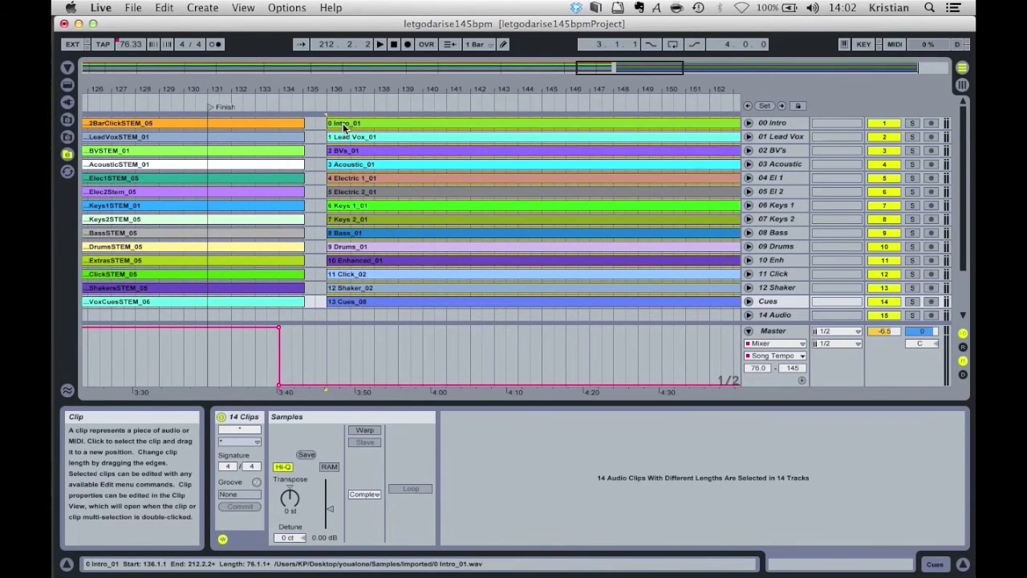
pyautogui.moveTo(342, 125); pyautogui.dragTo(297, 128)
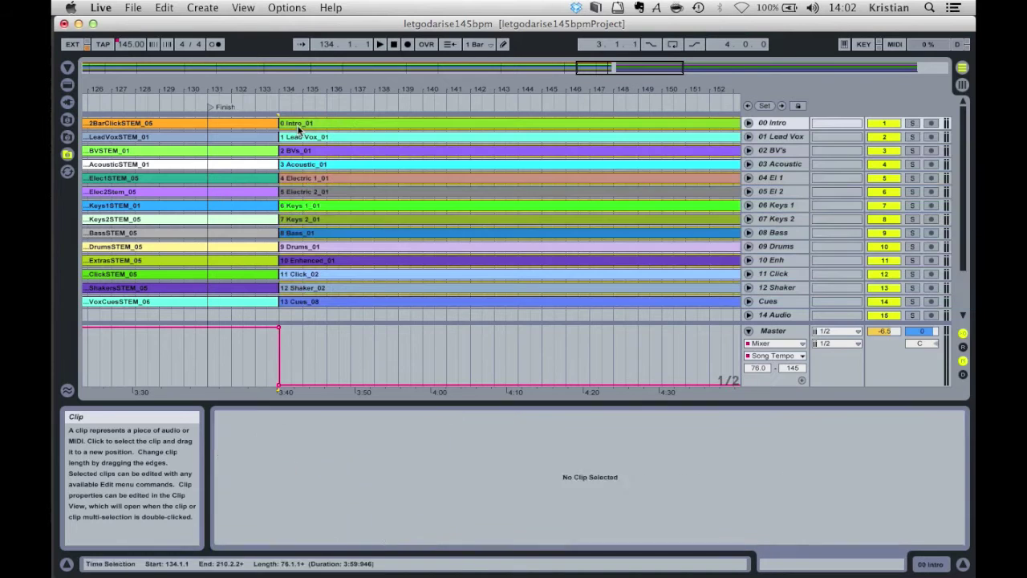
pyautogui.click(117, 106)
pyautogui.press('XF86AudioRaiseVolume')
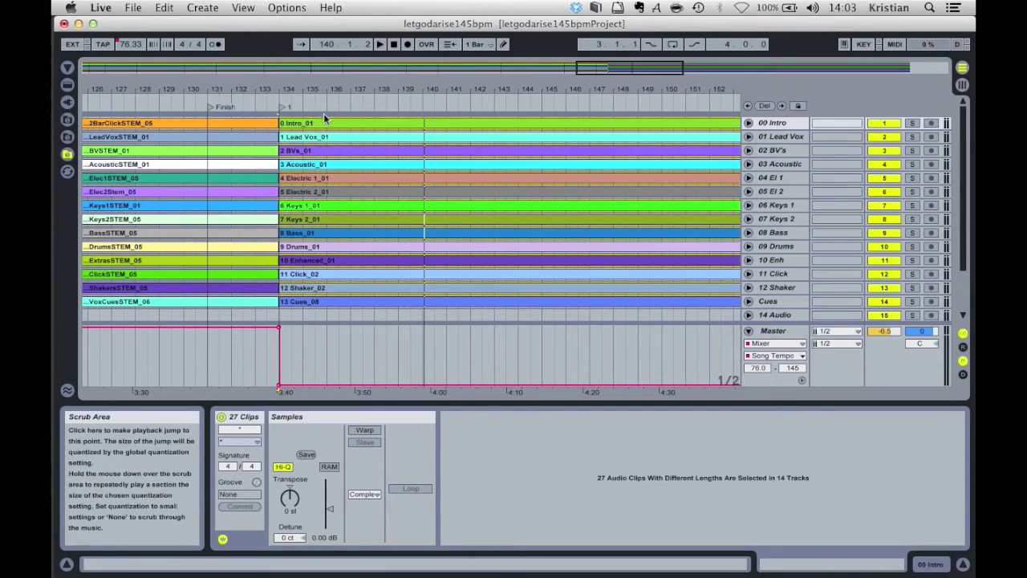
# Rename the bar 134 locator to 'You Alone' and start playback from it
pyautogui.click(281, 106)
pyautogui.press('super+r')
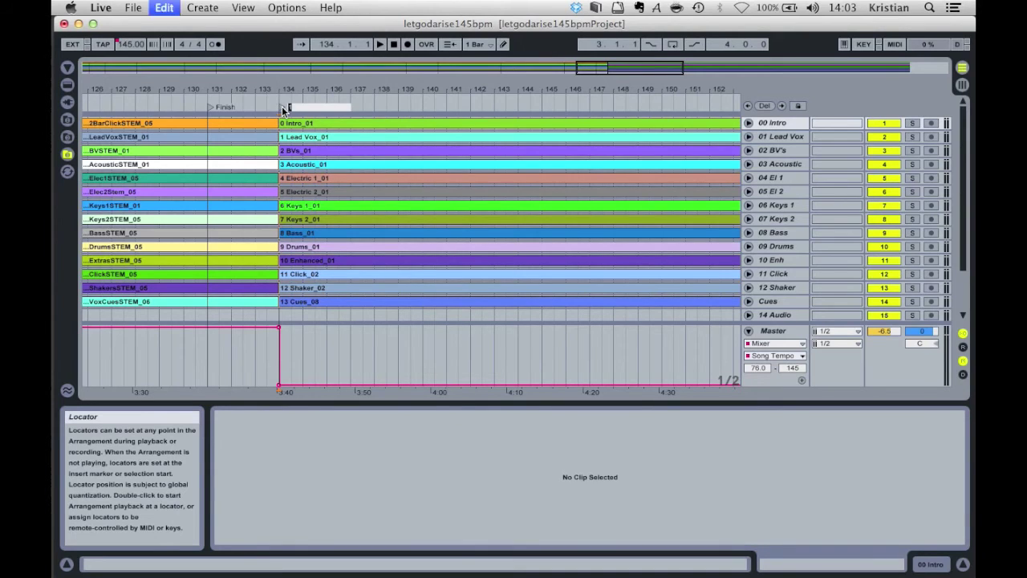
pyautogui.write('You Alo')
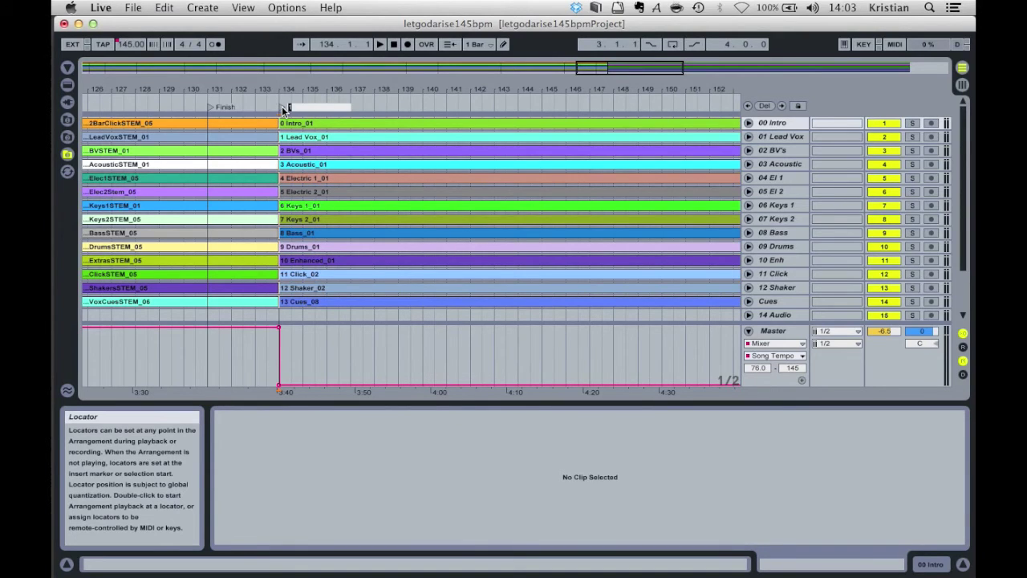
pyautogui.write('ne')
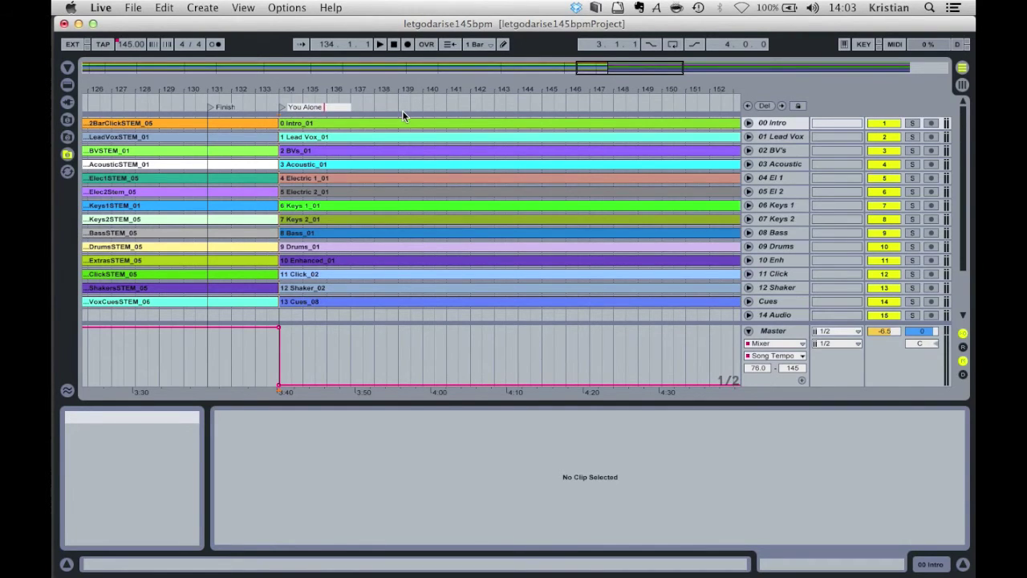
pyautogui.press('Return')
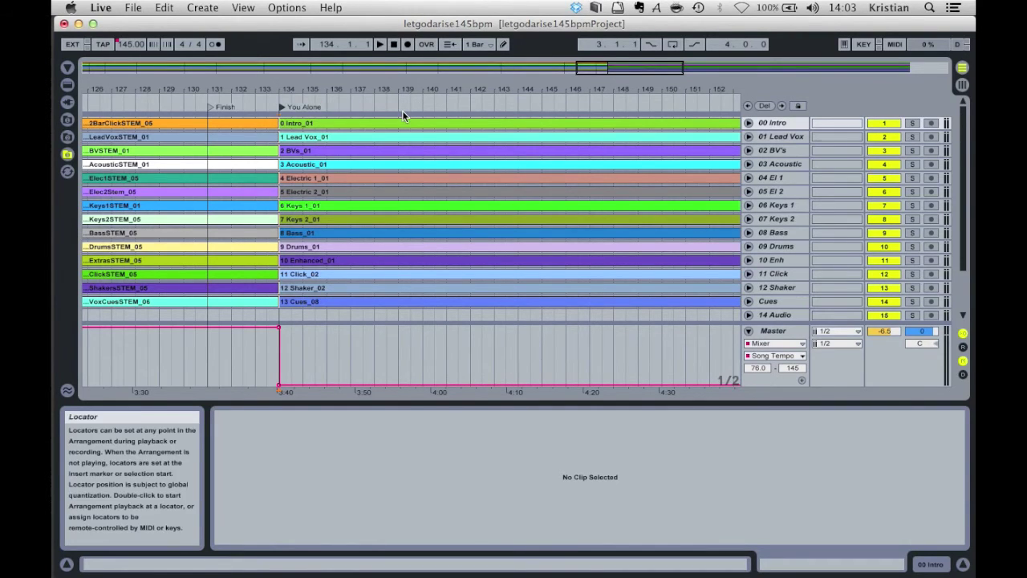
pyautogui.doubleClick(281, 110)
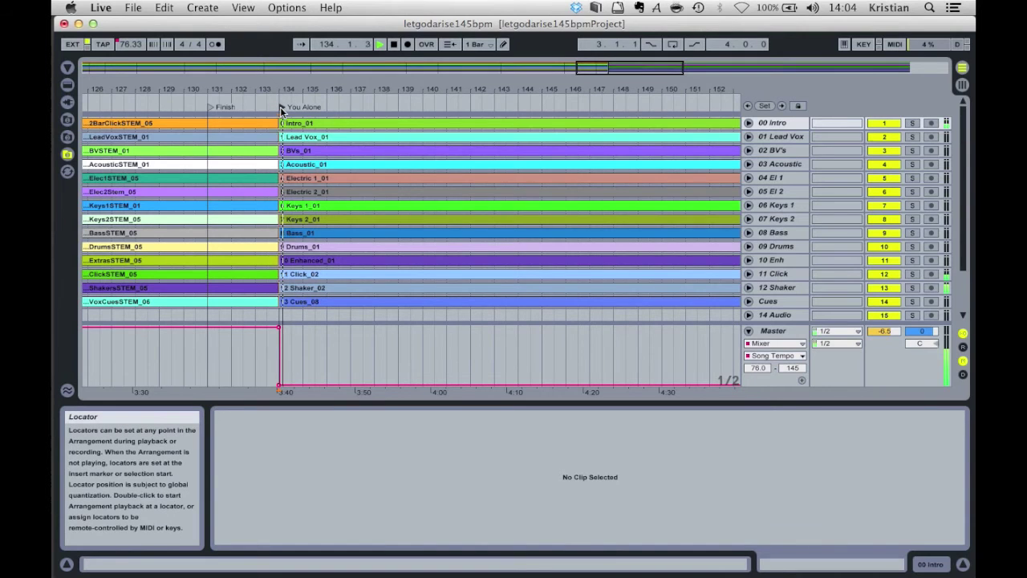
# Add locators at bars 140 and 148 during playback, with Follow turned on
pyautogui.click(765, 106)
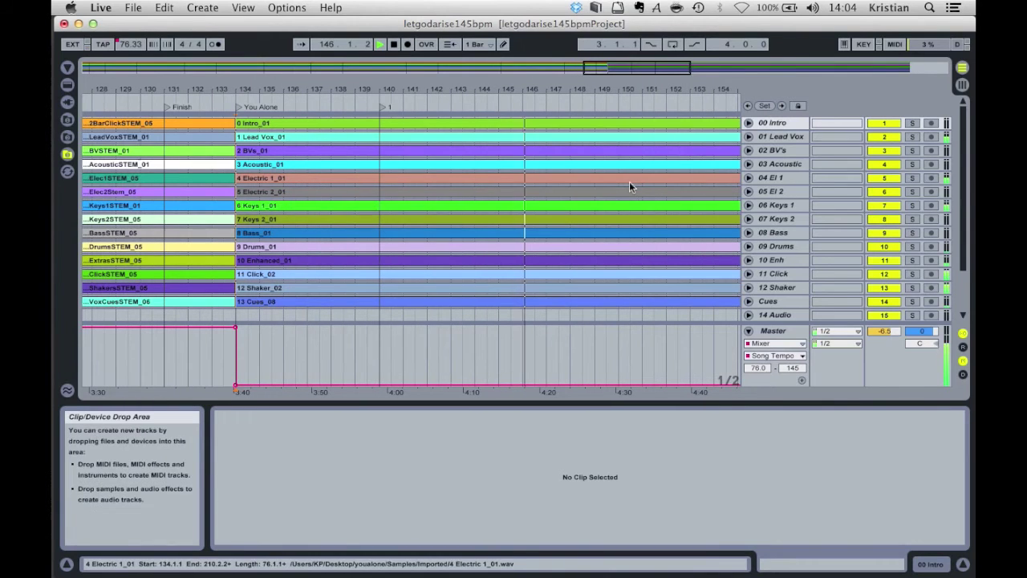
pyautogui.click(301, 45)
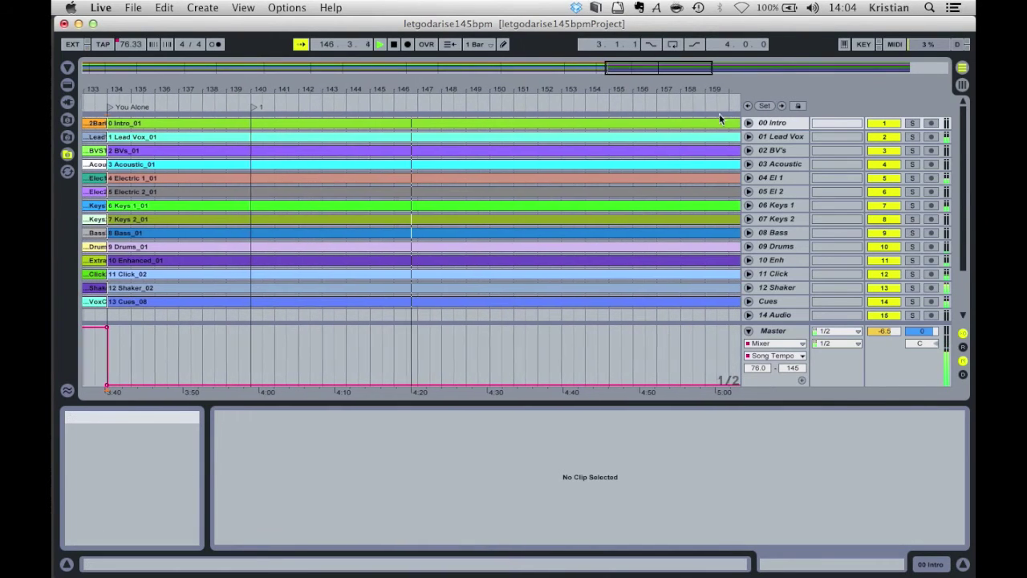
pyautogui.click(766, 106)
# Stop playback and rename the locator at bar 140 to Verse 1
pyautogui.press('space')
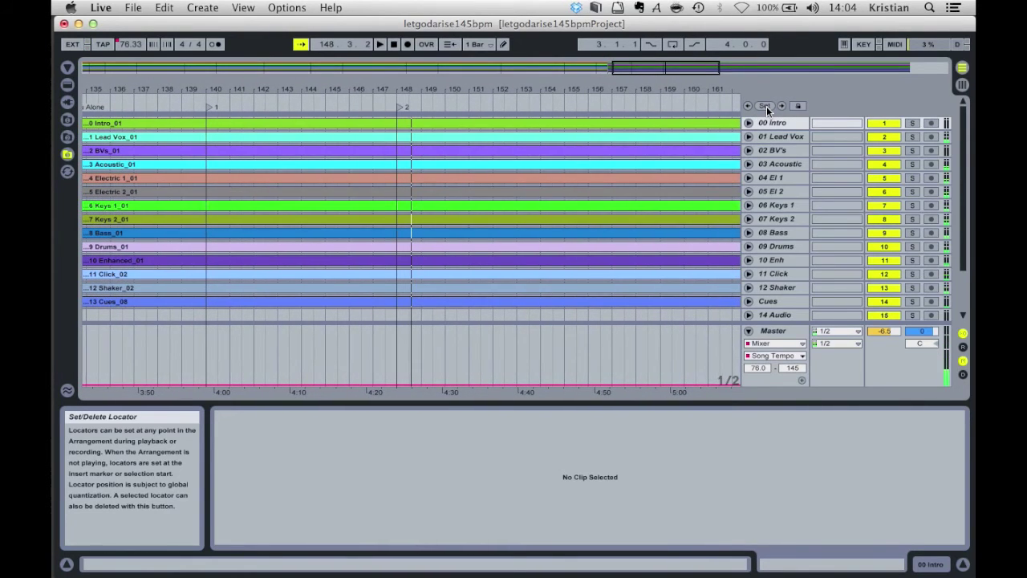
pyautogui.click(212, 107)
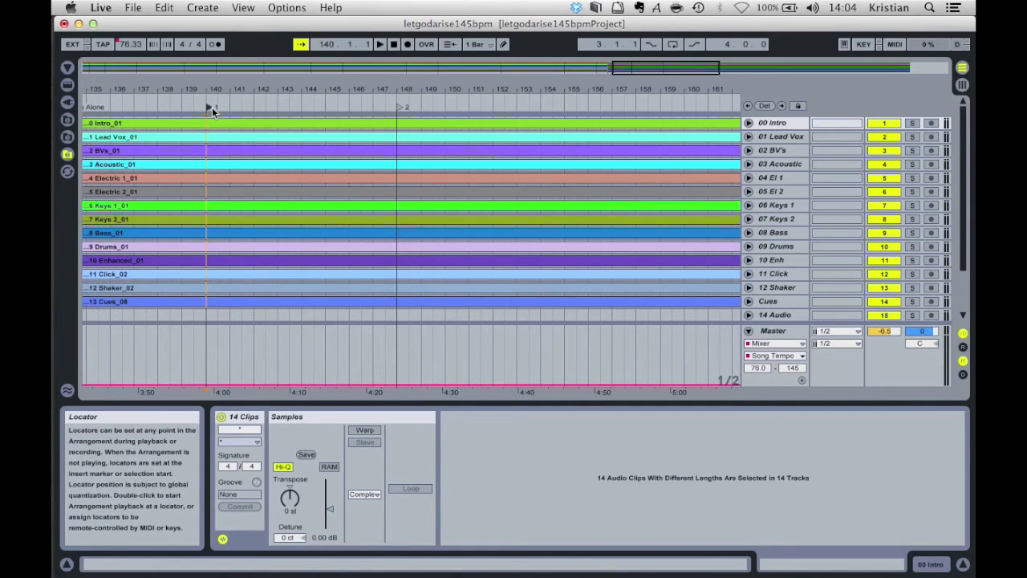
pyautogui.press('super+r')
pyautogui.write('Vers')
# Rename the locator at bar 148 to Repeat Verse 1
pyautogui.click(401, 106)
pyautogui.press('super+r')
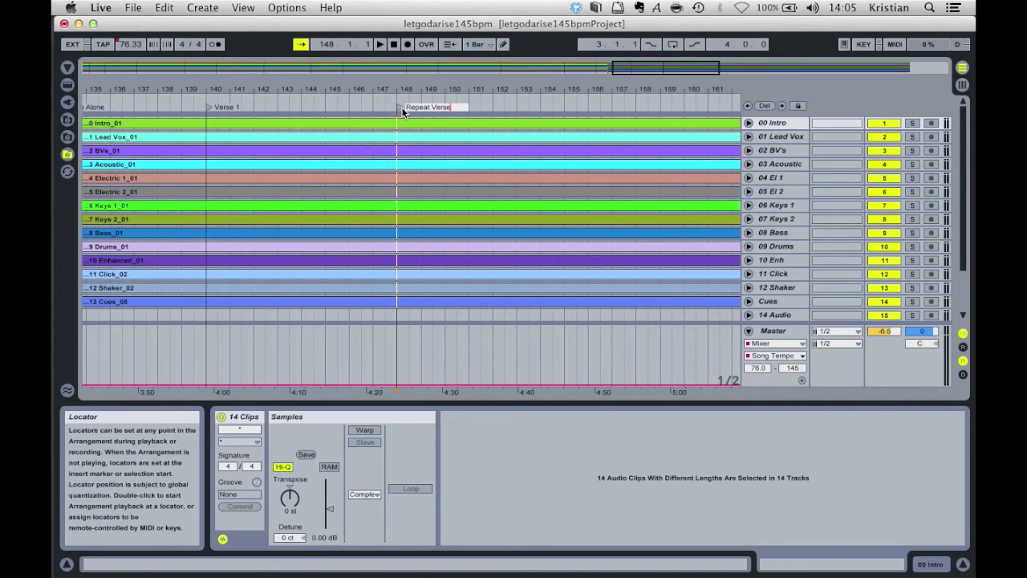
pyautogui.write('Repeat Verse 1')
pyautogui.press('Return')
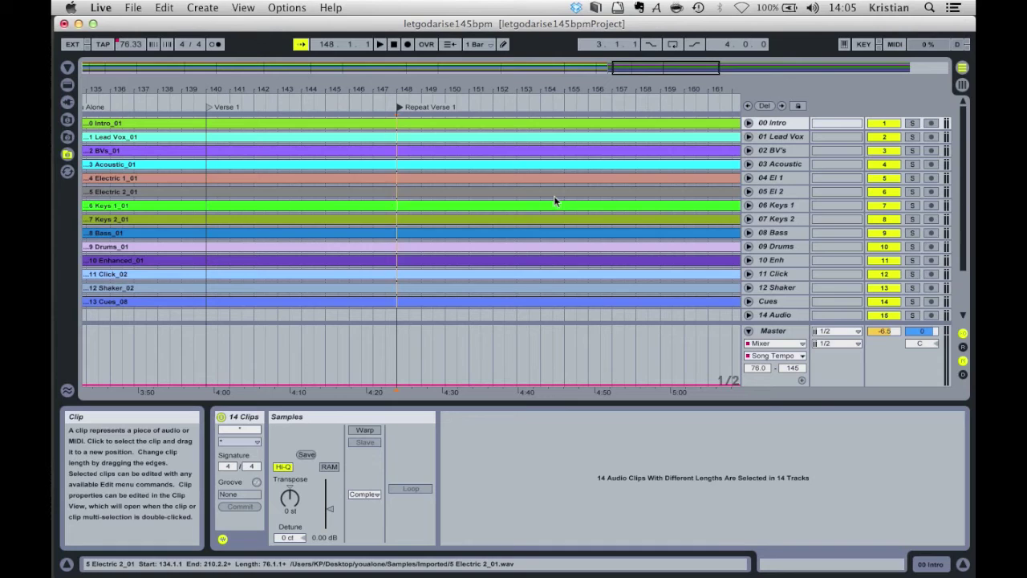
# Add a new audio track and unfold the Cues track, scrolling to the later bars
pyautogui.press('super+t')
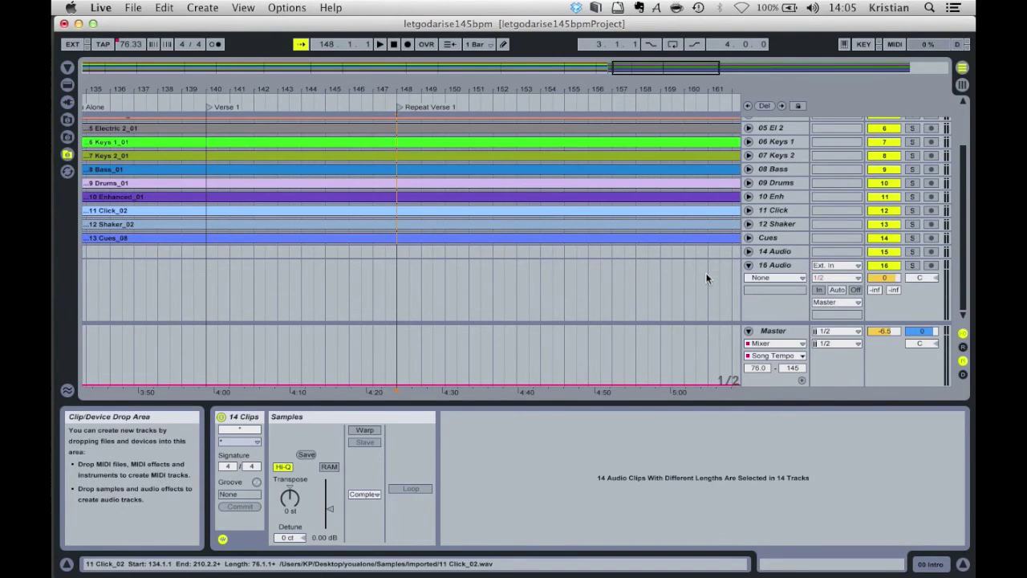
pyautogui.click(748, 239)
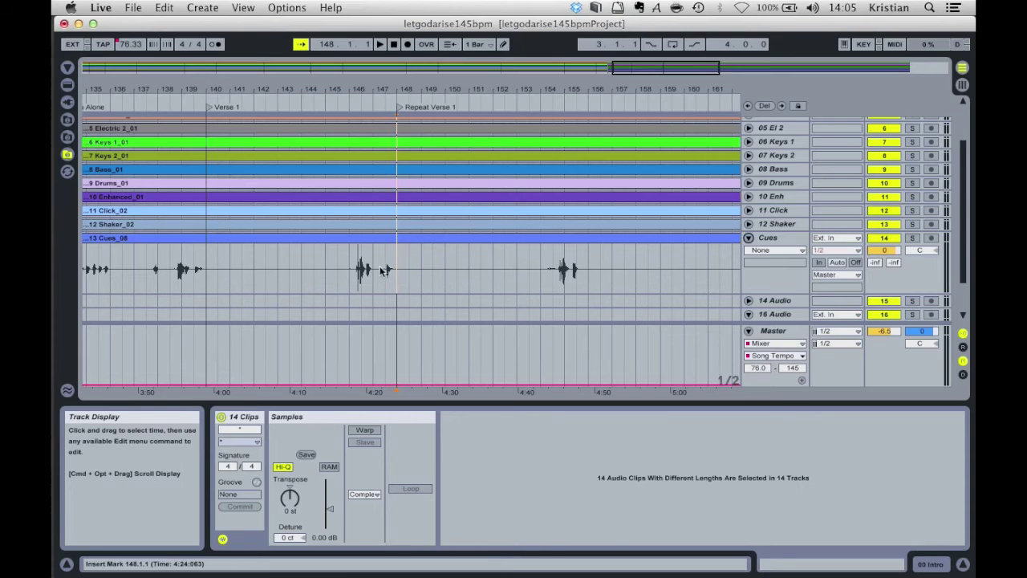
pyautogui.hscroll(3, 555, 271)
pyautogui.hscroll(3, 555, 271)
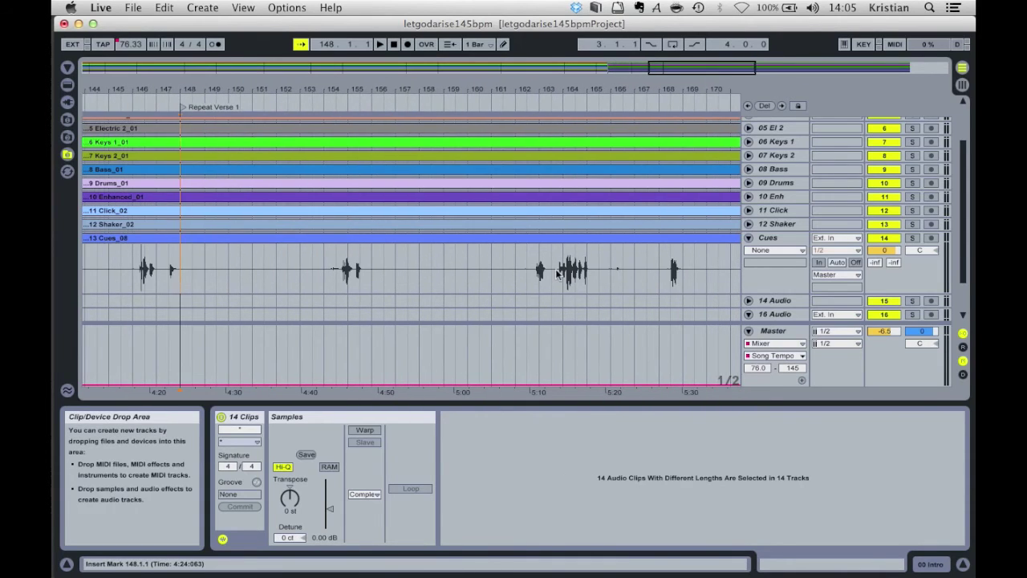
pyautogui.hscroll(3, 654, 269)
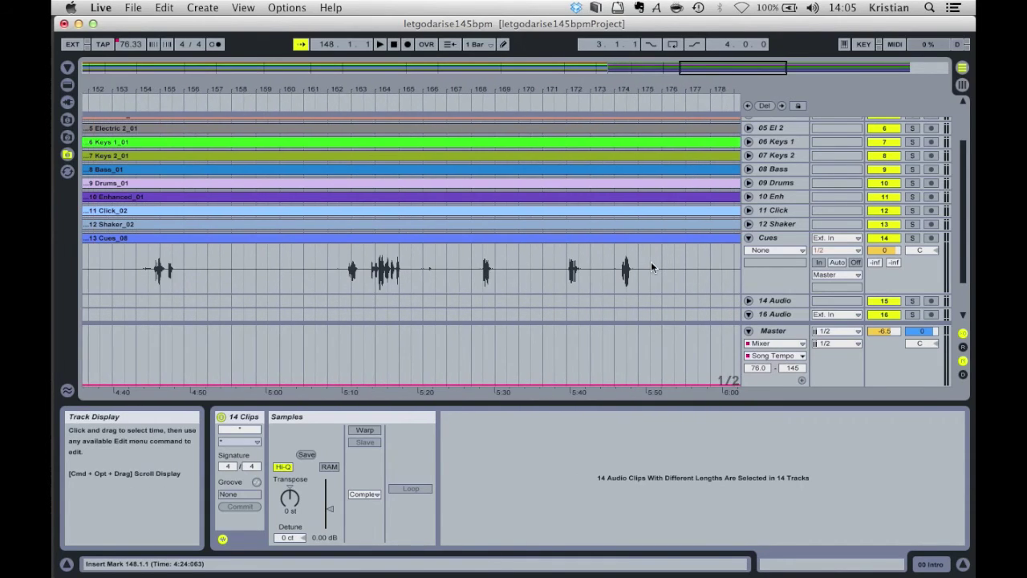
pyautogui.hscroll(5, 571, 275)
pyautogui.scroll(2, 571, 275)
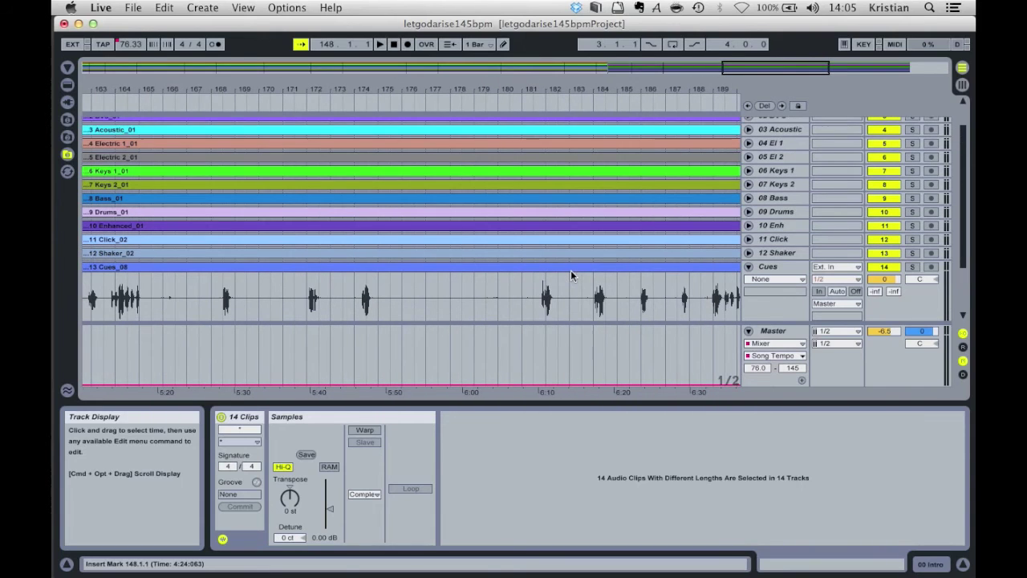
# Play from around bar 181 with Cues soloed and add a locator at bar 187
pyautogui.click(522, 105)
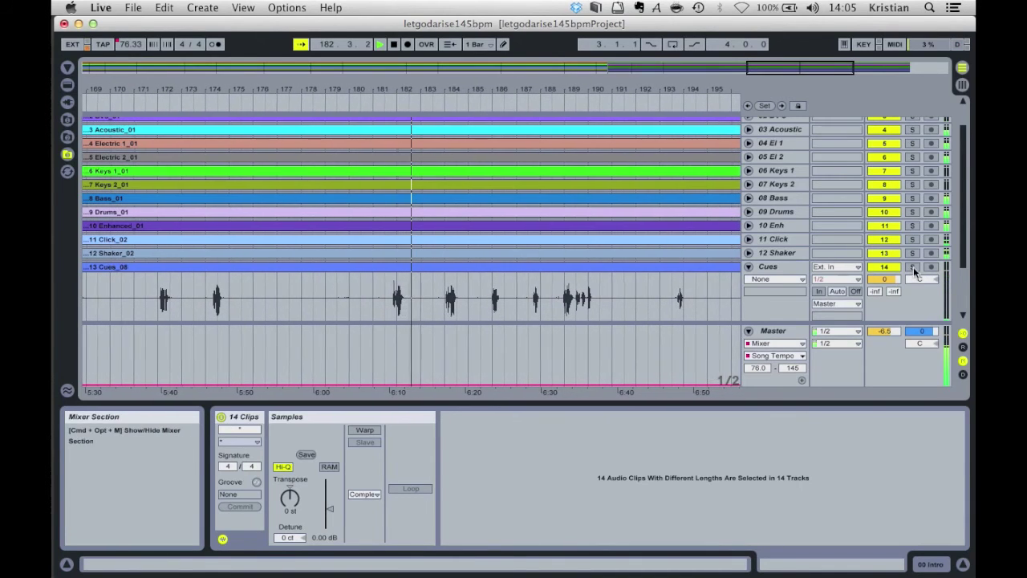
pyautogui.click(913, 267)
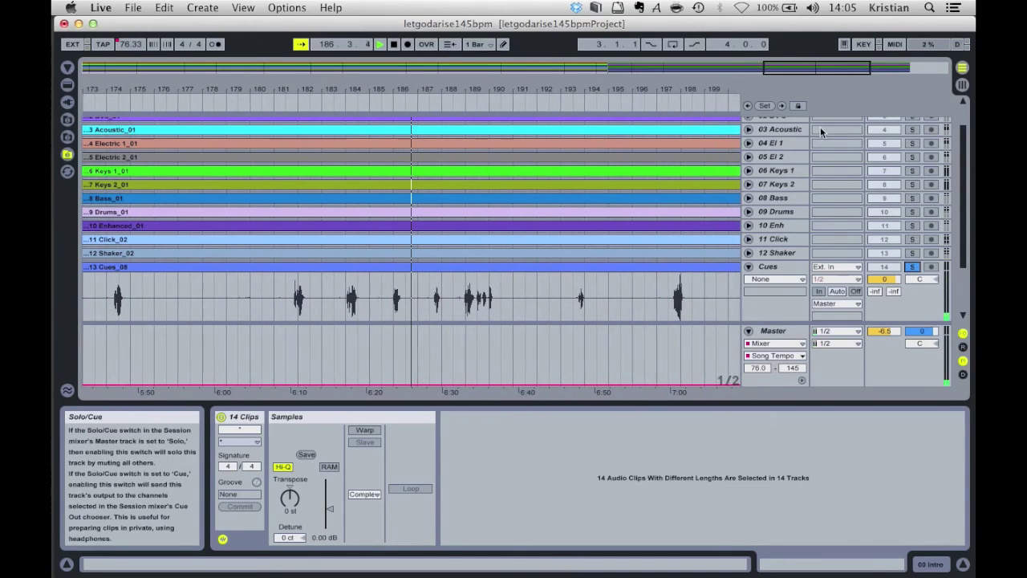
pyautogui.click(763, 105)
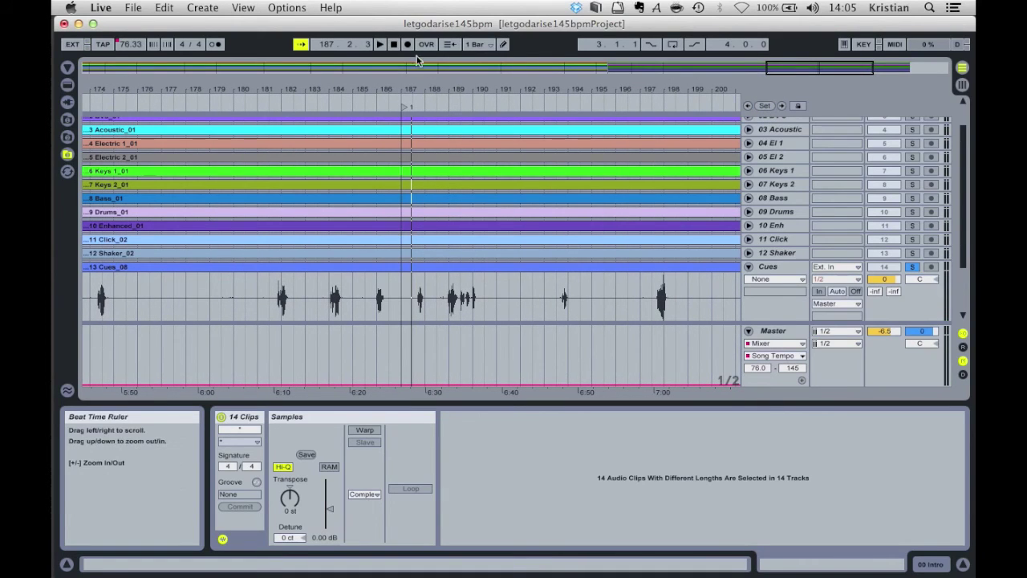
pyautogui.click(611, 68)
pyautogui.moveTo(611, 67); pyautogui.dragTo(611, 153)
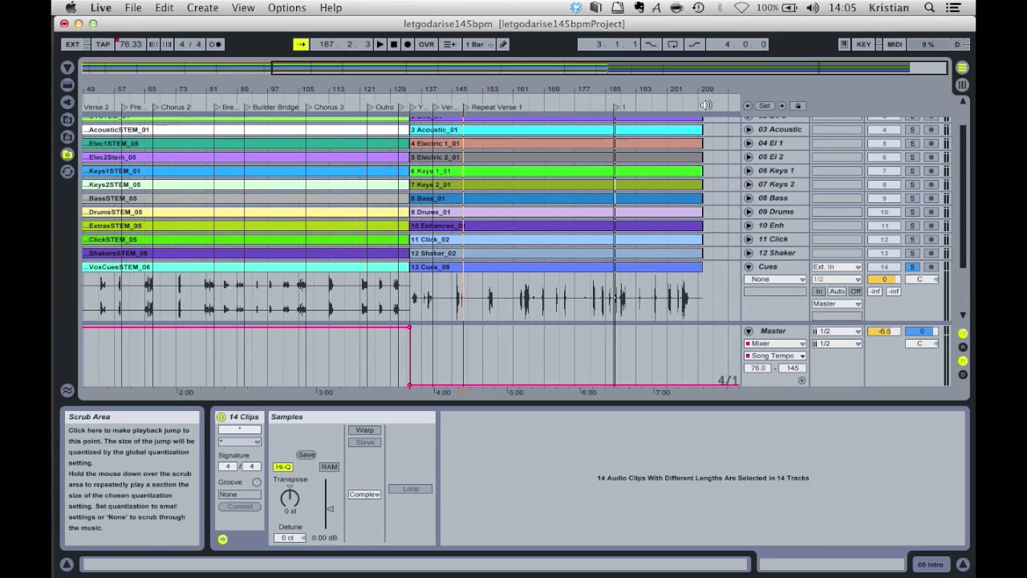
pyautogui.click(707, 104)
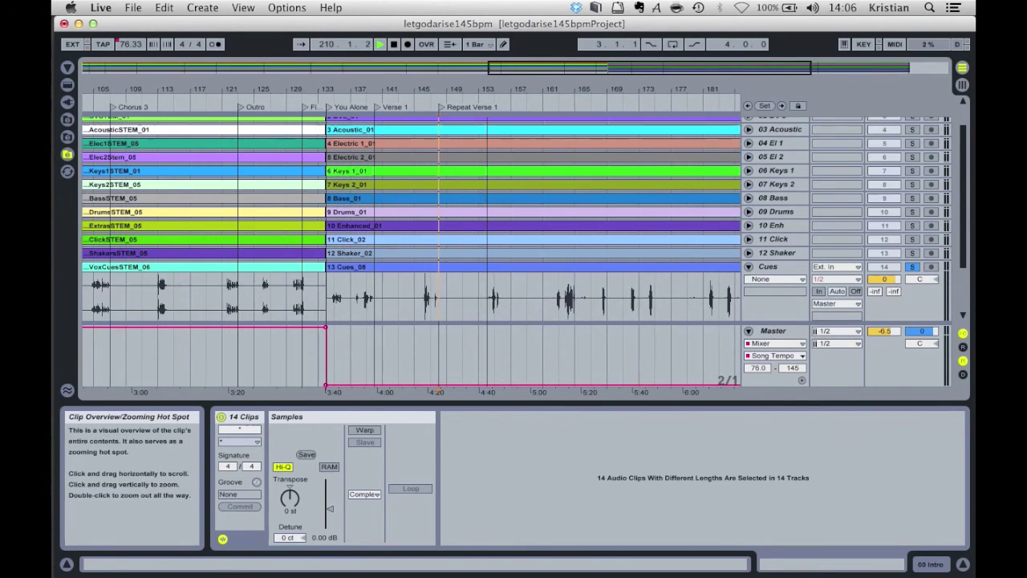
pyautogui.press('+')
pyautogui.scroll(3, 561, 209)
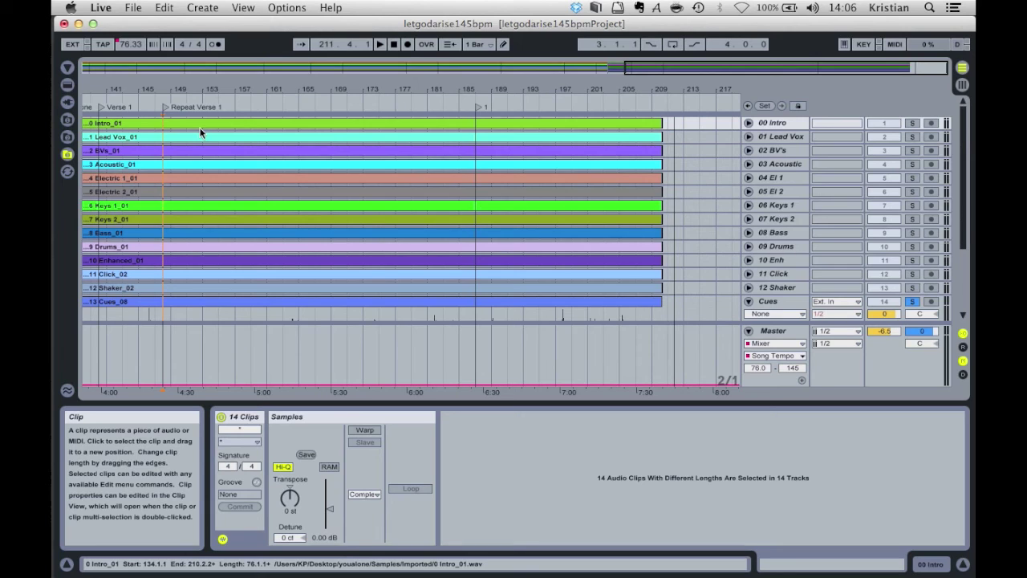
# Save the set to the Desktop as 'Sunday SetList'
pyautogui.click(138, 7)
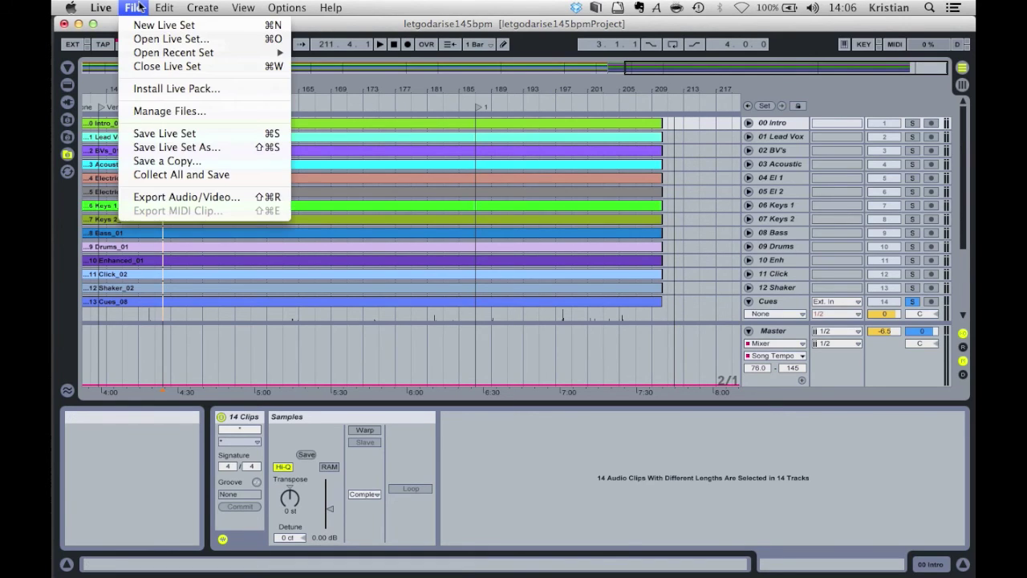
pyautogui.click(167, 148)
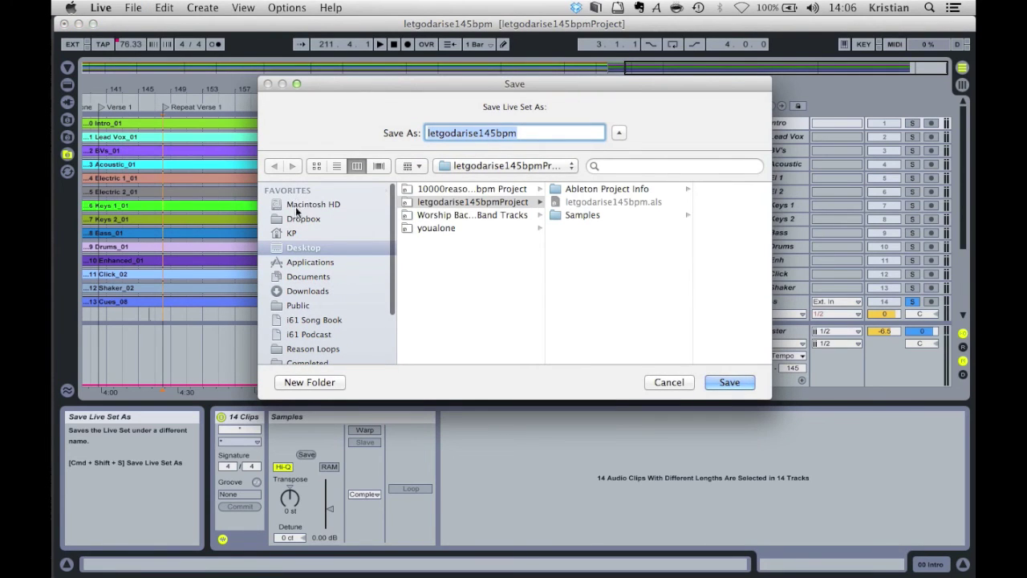
pyautogui.click(308, 250)
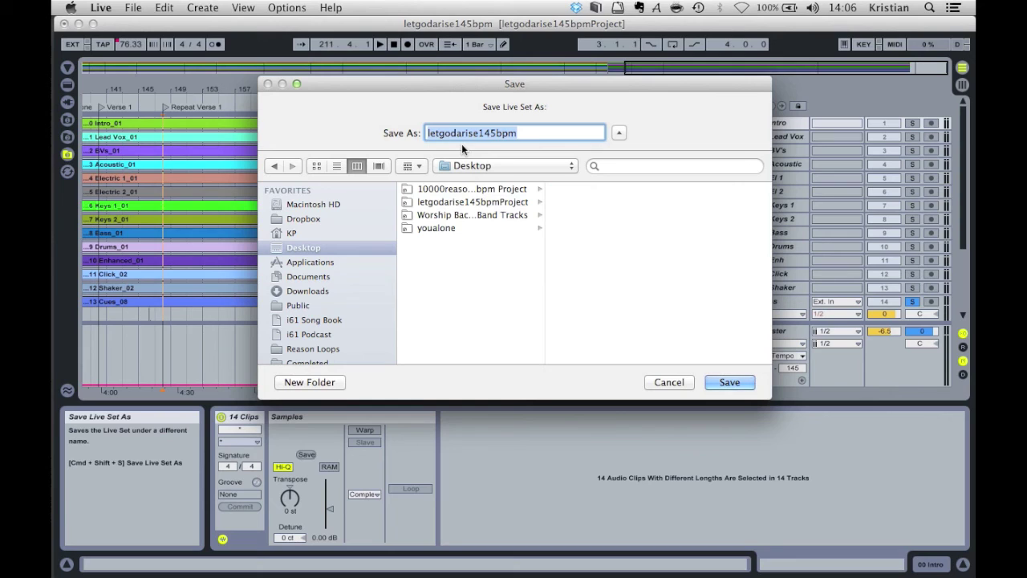
pyautogui.write('Sunday Set')
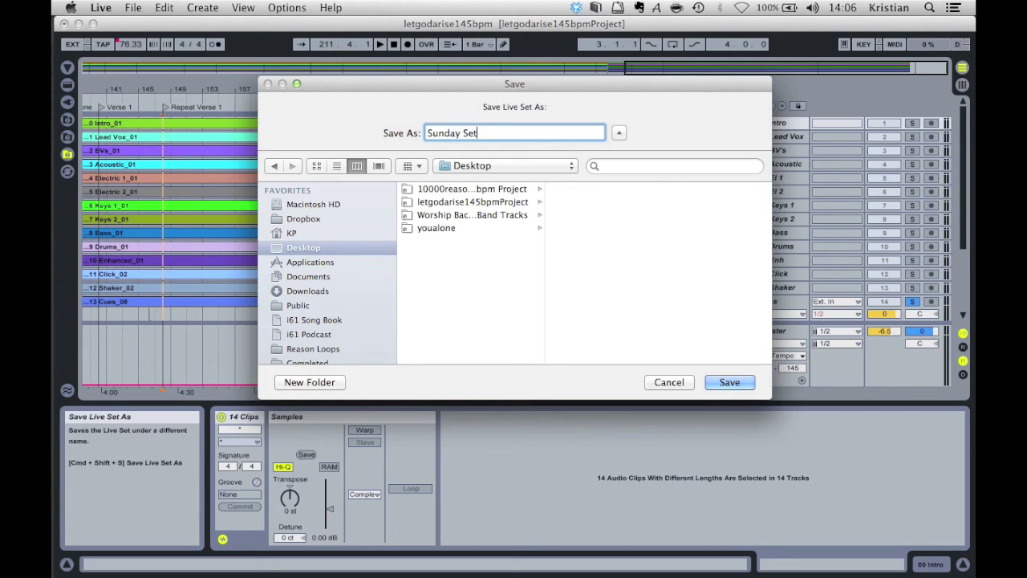
pyautogui.write('List')
pyautogui.press('Return')
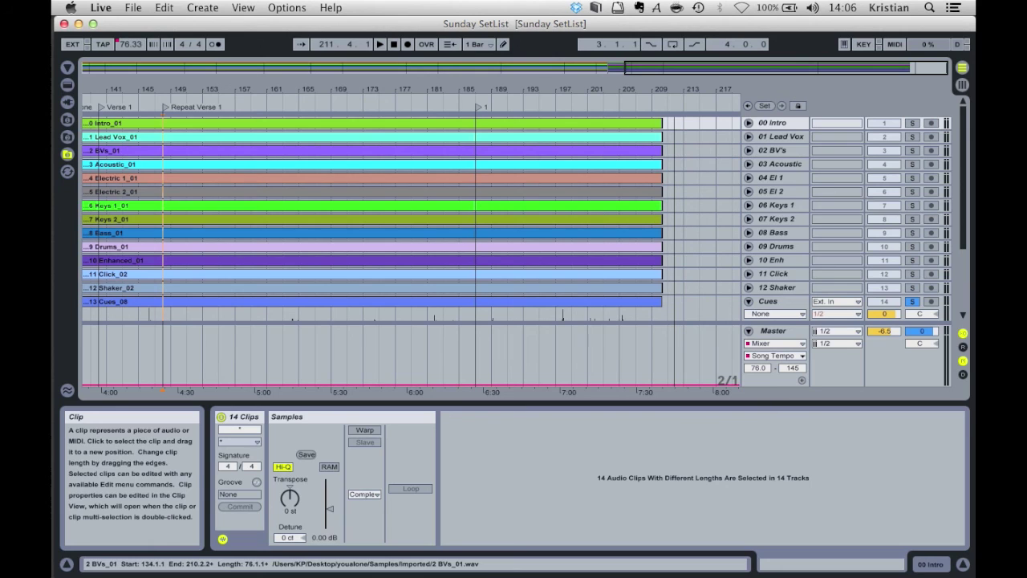
# Open the File menu to reach Collect All and Save
pyautogui.click(131, 8)
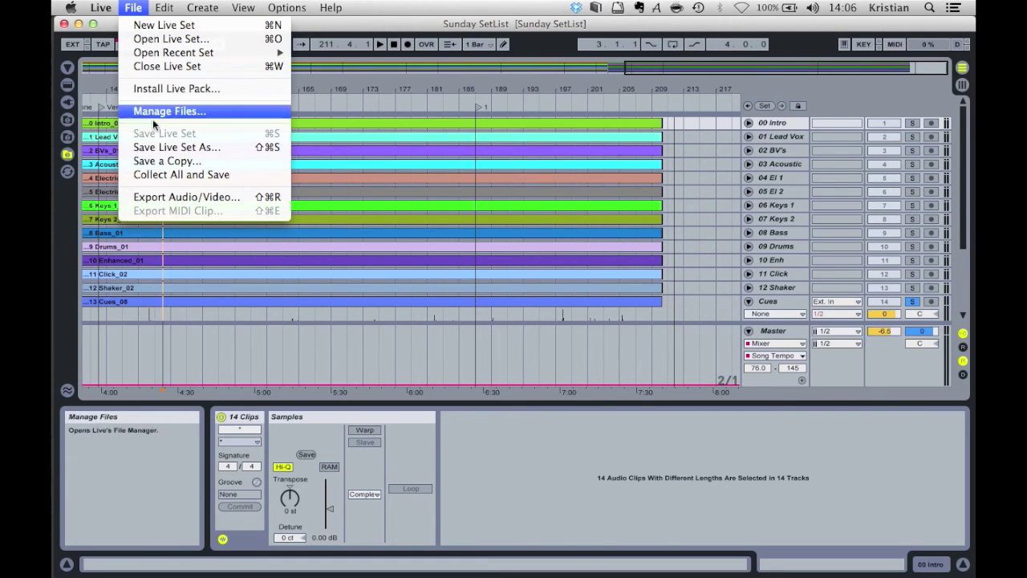